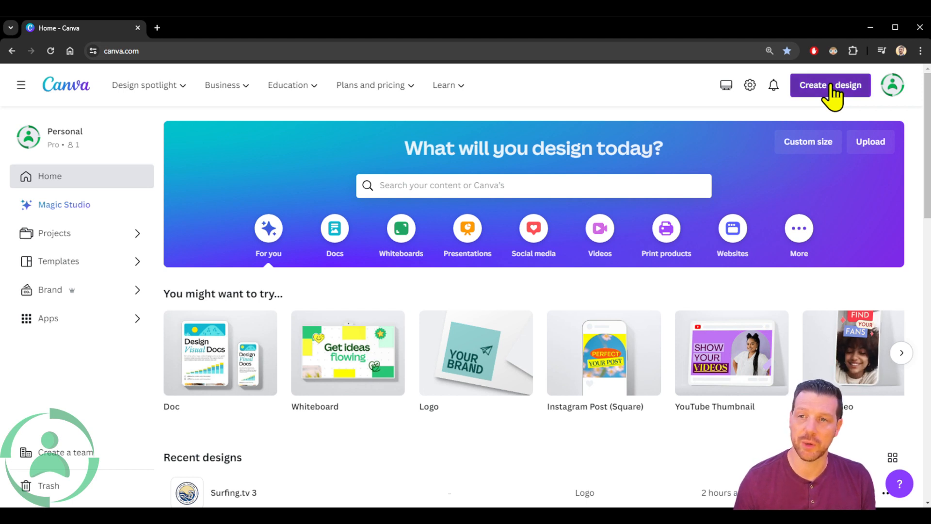
- Create a new blank Logo design at 500 × 500 px
left_click(831, 87)
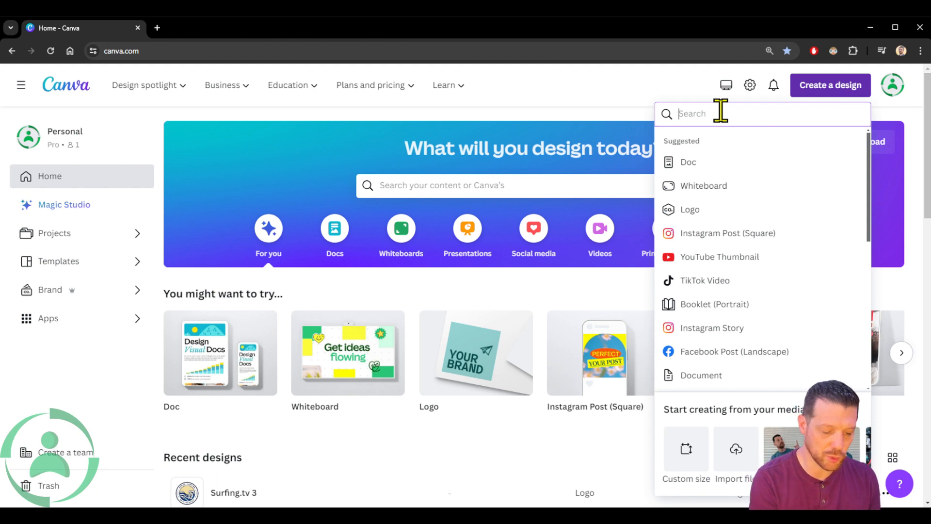
type("logo")
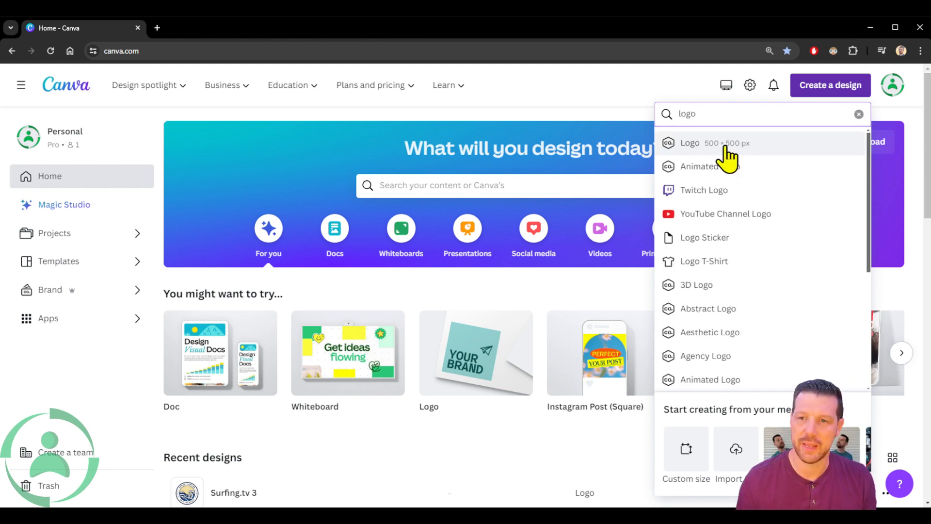
left_click(752, 150)
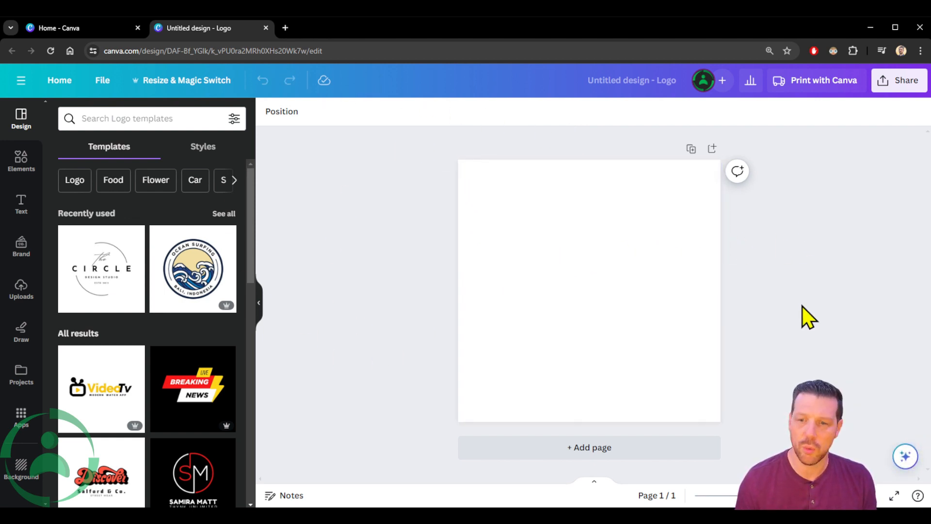
- Add nine blank pages to the logo design for a total of ten pages
left_click(596, 447)
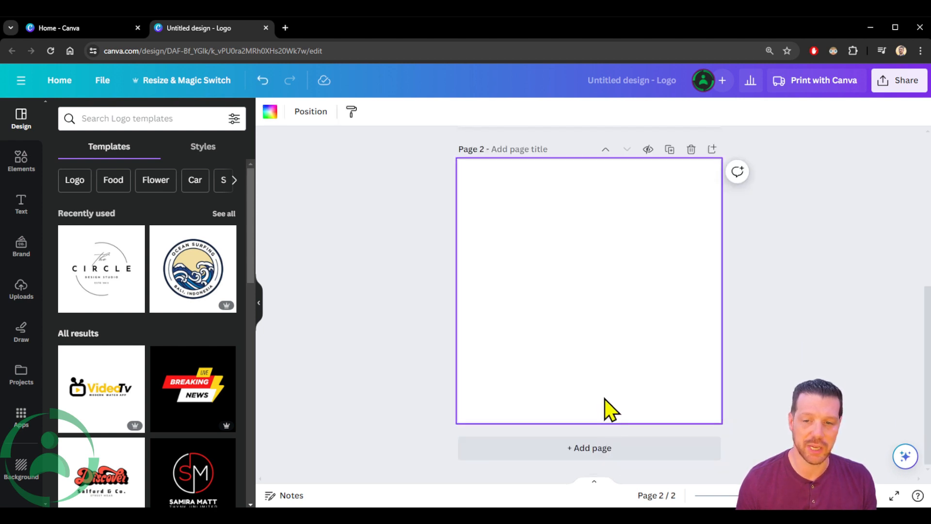
left_click(592, 447)
left_click(592, 447)
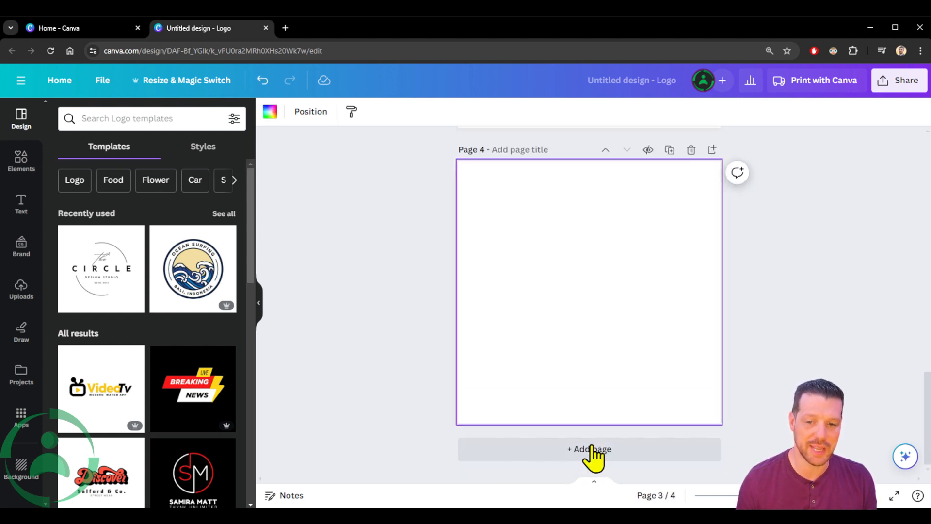
left_click(592, 448)
left_click(592, 449)
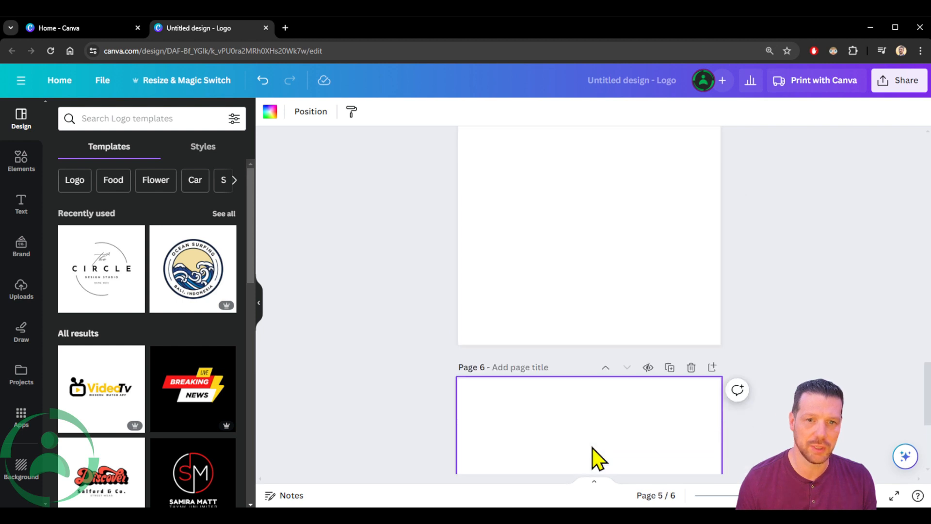
left_click(592, 450)
left_click(592, 450)
left_click(592, 449)
left_click(592, 448)
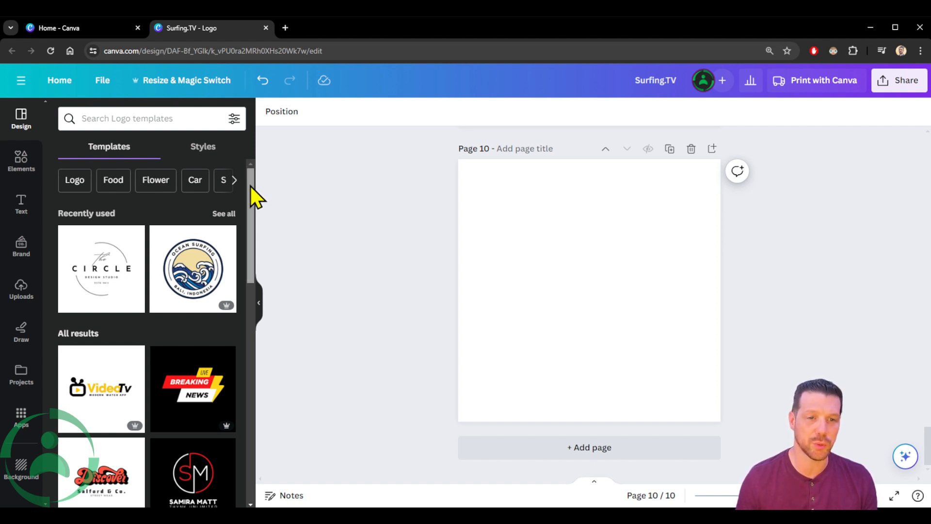
left_click_drag(250, 185, 250, 192)
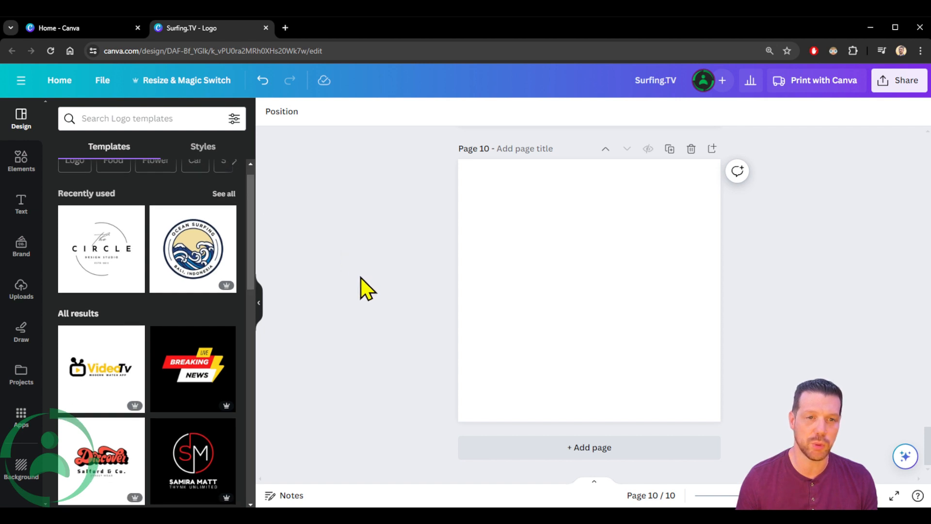
scroll(376, 279, "up", 1)
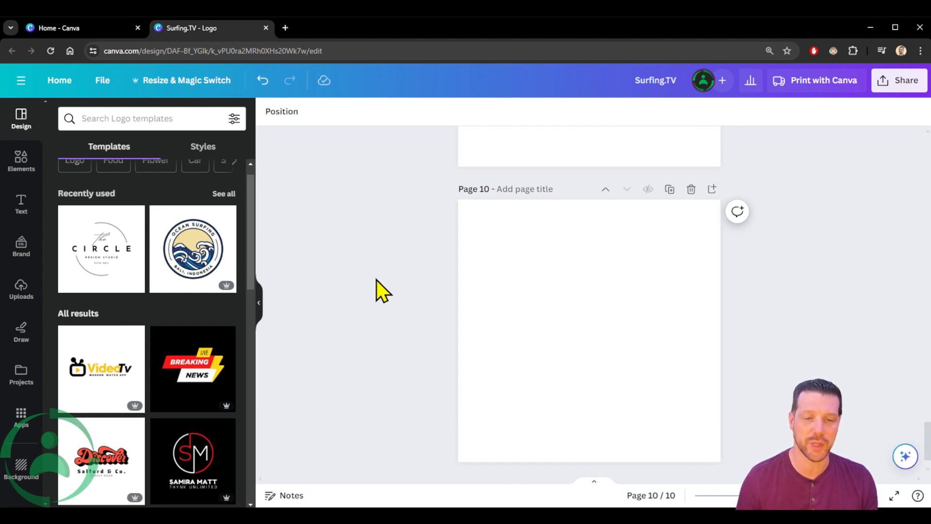
scroll(376, 279, "down", 1)
scroll(251, 194, "up", 1)
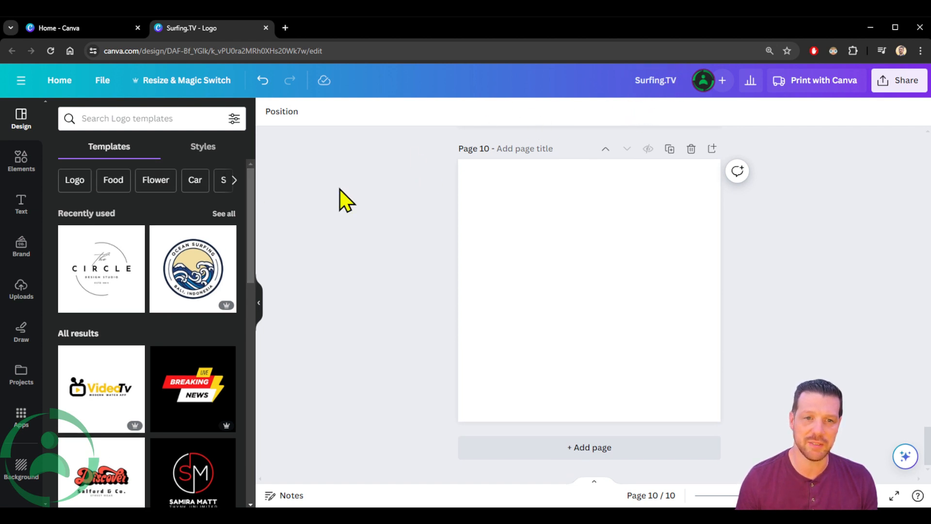
- Search the logo templates for "tv" and apply the gray and gold Television Production template to page 10
left_click(153, 118)
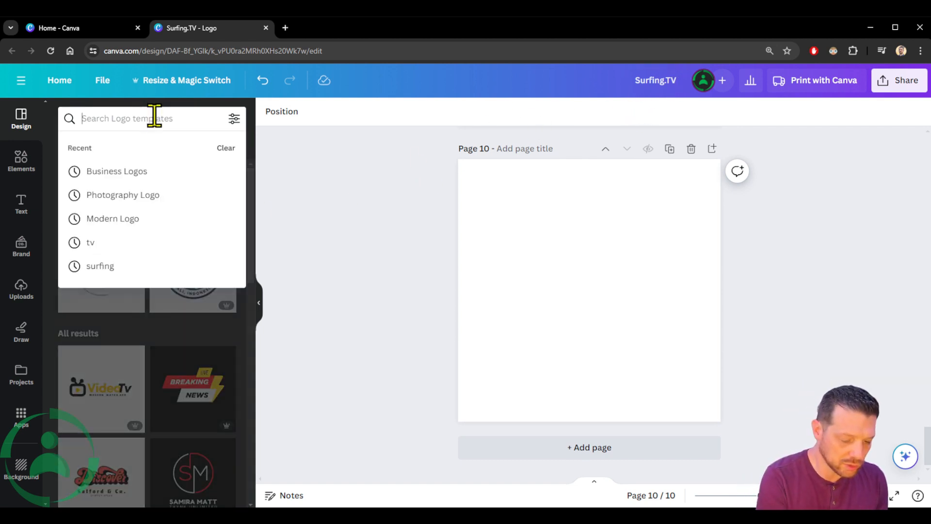
type("tv")
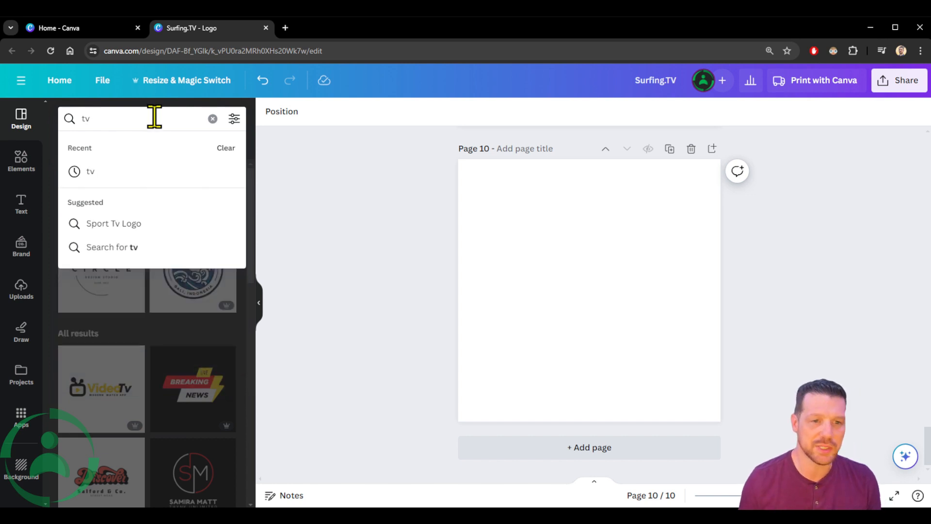
left_click(92, 172)
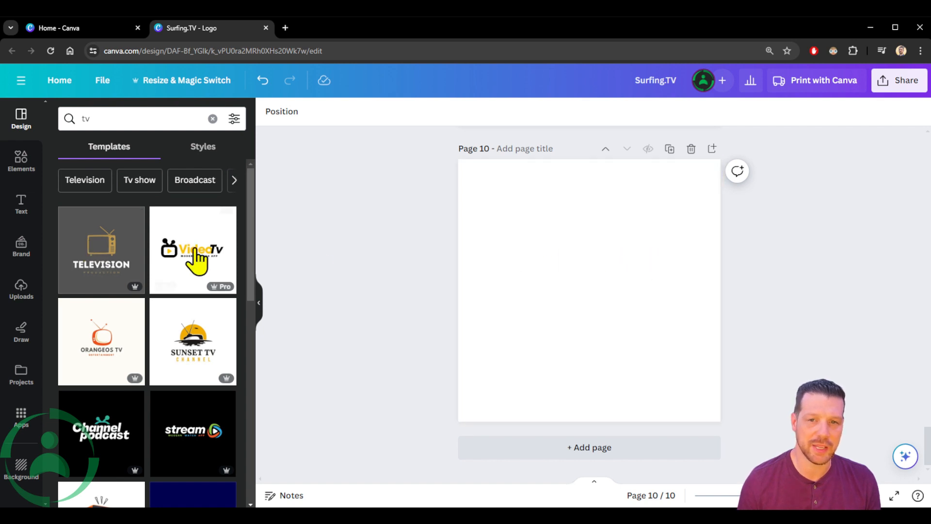
left_click(105, 260)
scroll(583, 241, "up", 5)
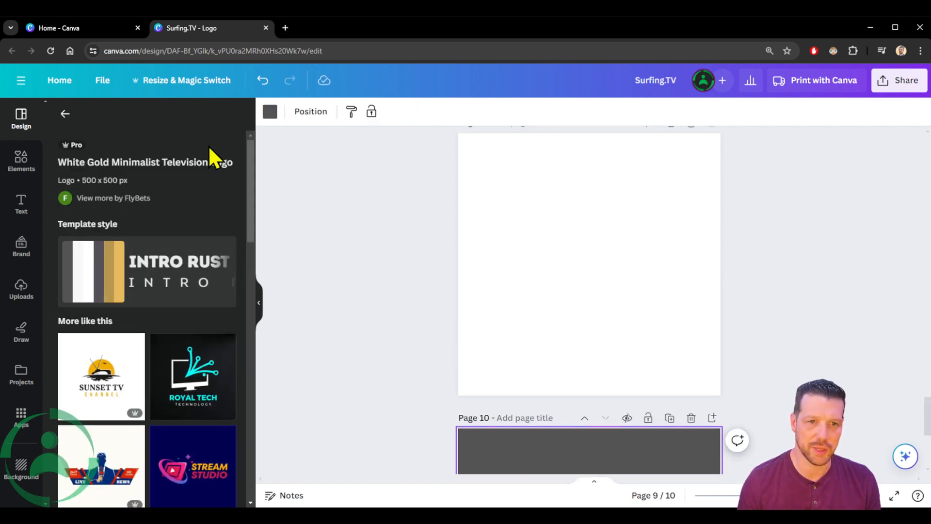
scroll(156, 323, "down", 2)
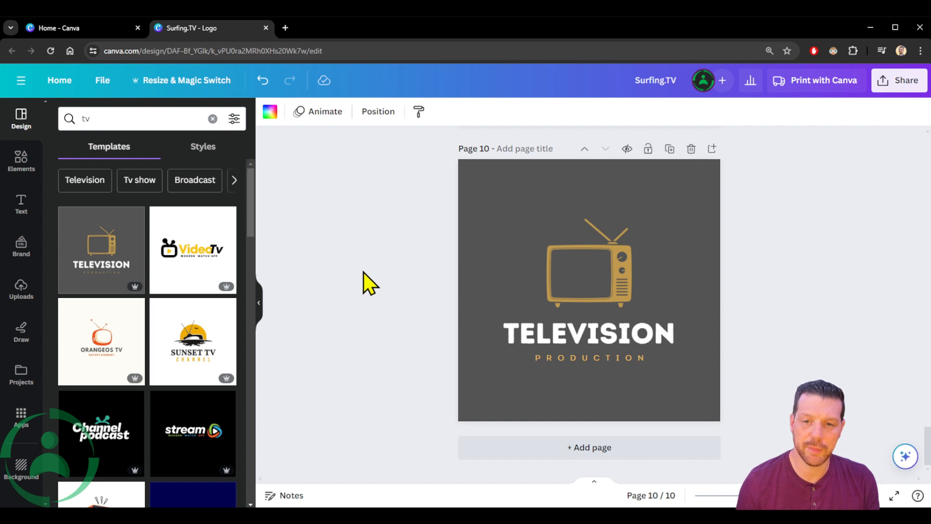
- Search the logo templates for "surfing" and apply the Ride the Wave surf club template to page 6
scroll(369, 283, "up", 10)
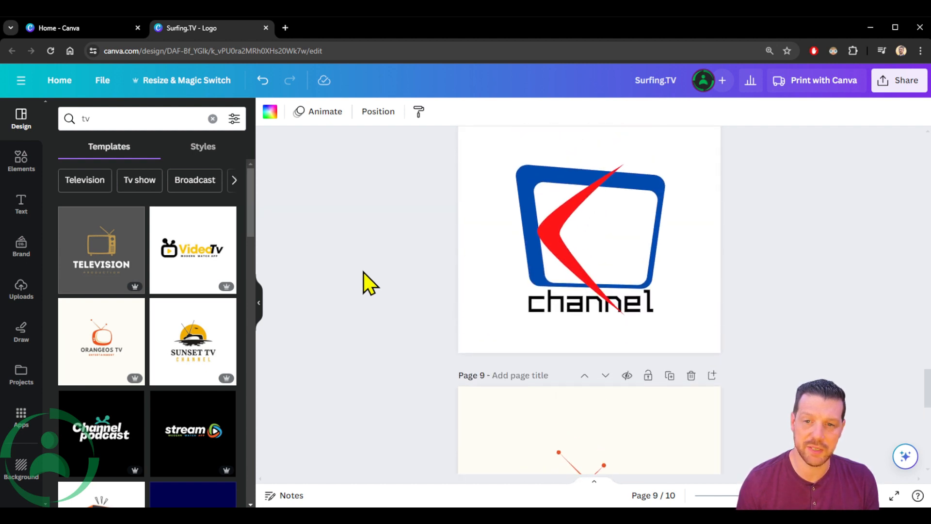
scroll(369, 284, "up", 5)
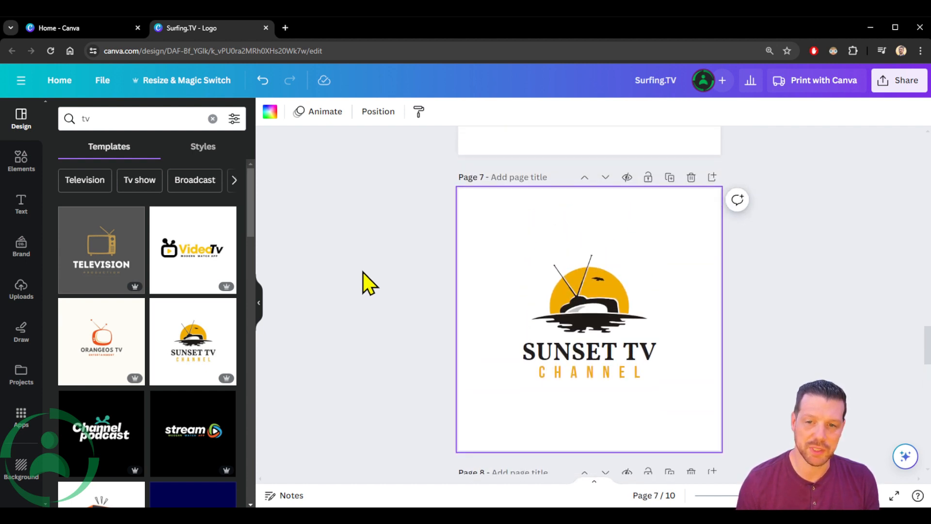
scroll(368, 284, "up", 5)
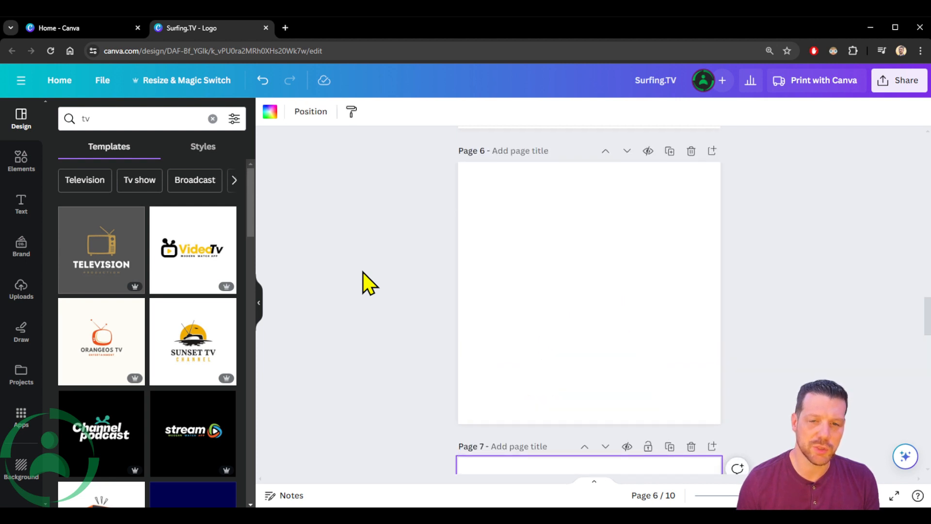
left_click(71, 116)
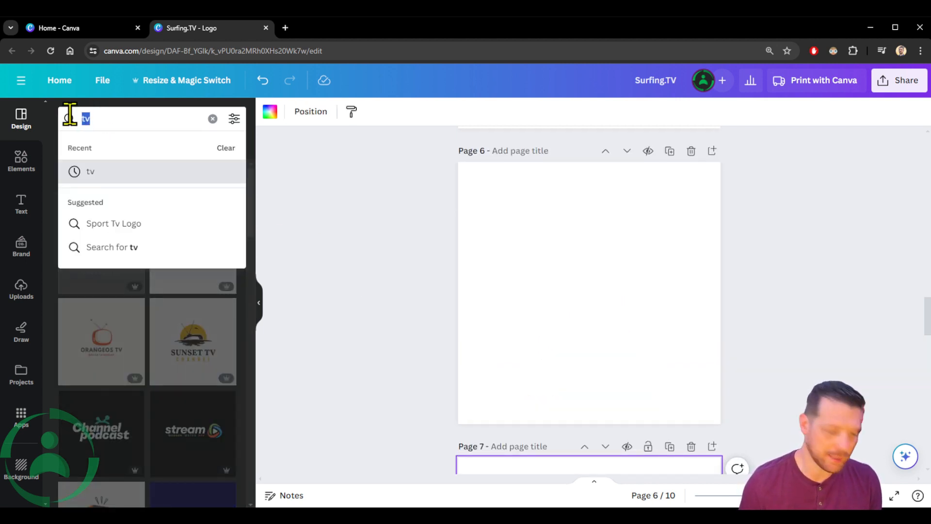
type("surfin")
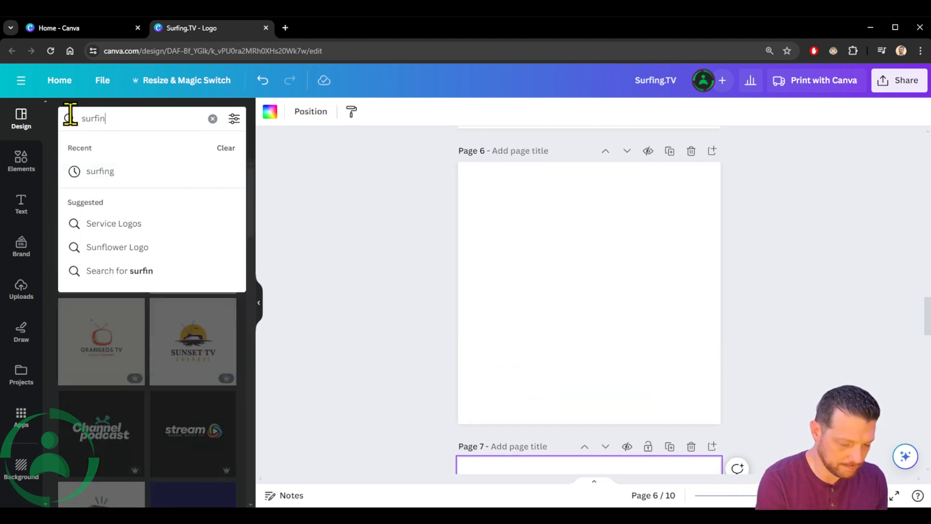
type("g")
key("Return")
left_click(104, 262)
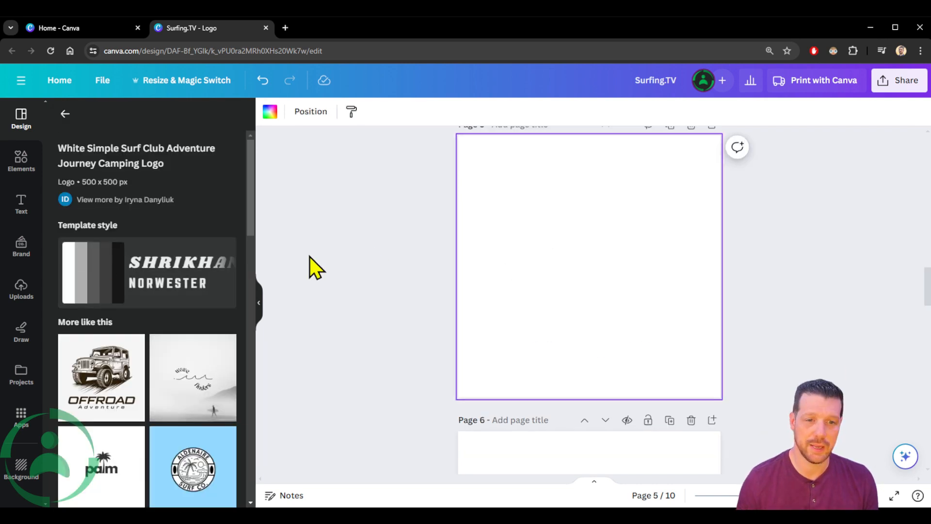
- Apply the white-background version of the Rimberio Surfing Club badge template to page 5
left_click(65, 119)
scroll(189, 242, "down", 4)
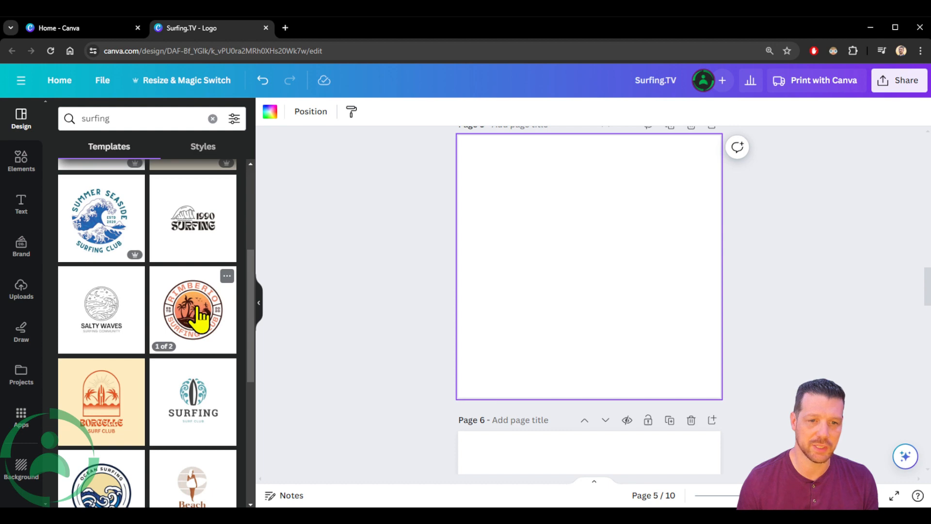
left_click(197, 310)
left_click(112, 300)
scroll(444, 244, "up", 6)
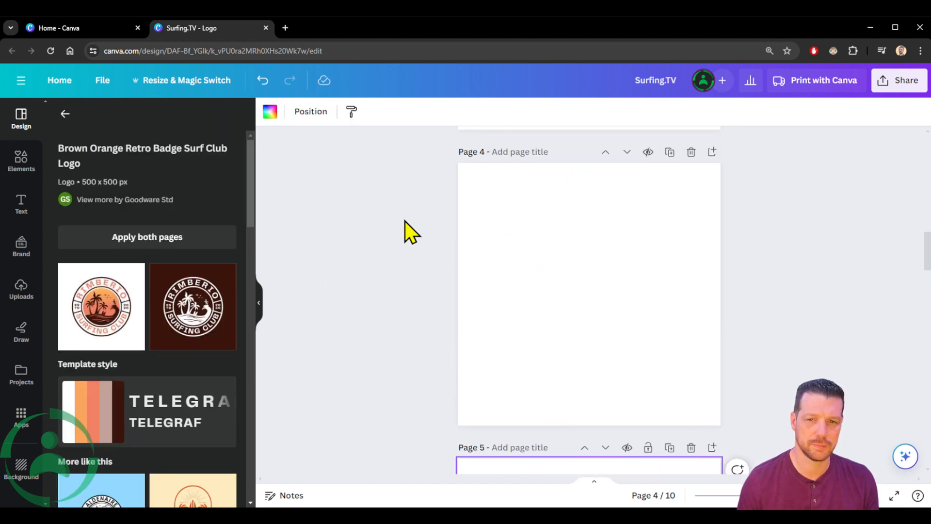
- Return to the surfing results and apply another logo template to page 4
left_click(66, 119)
scroll(191, 292, "down", 2)
left_click(194, 299)
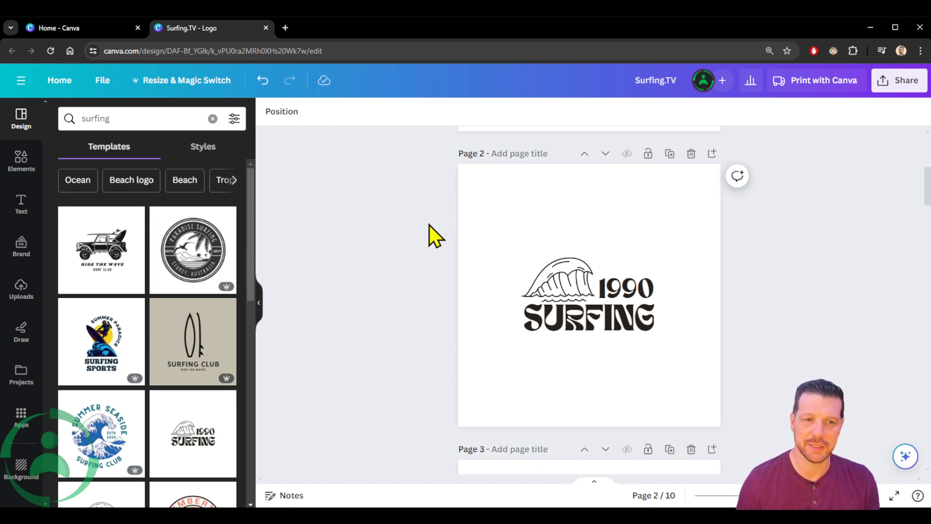
- Review the logo templates applied on pages 2 through 10
scroll(433, 235, "down", 10)
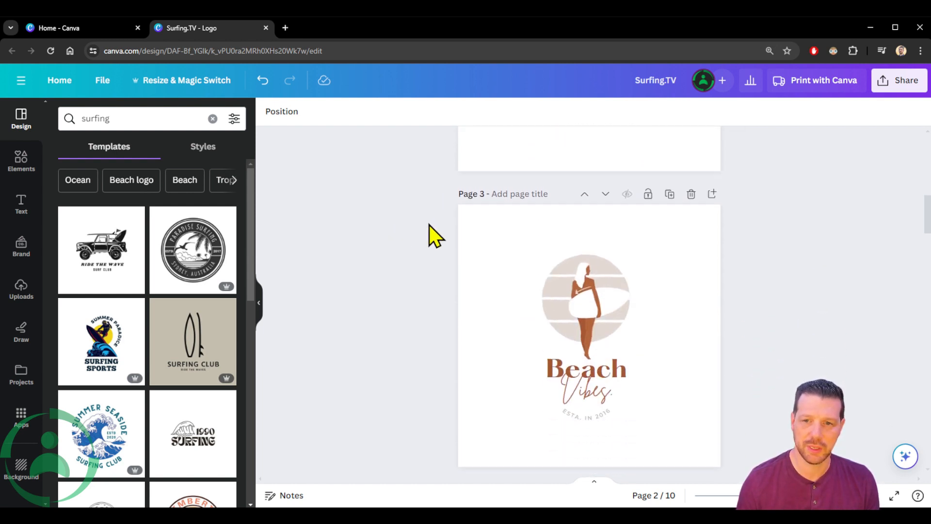
scroll(433, 235, "down", 10)
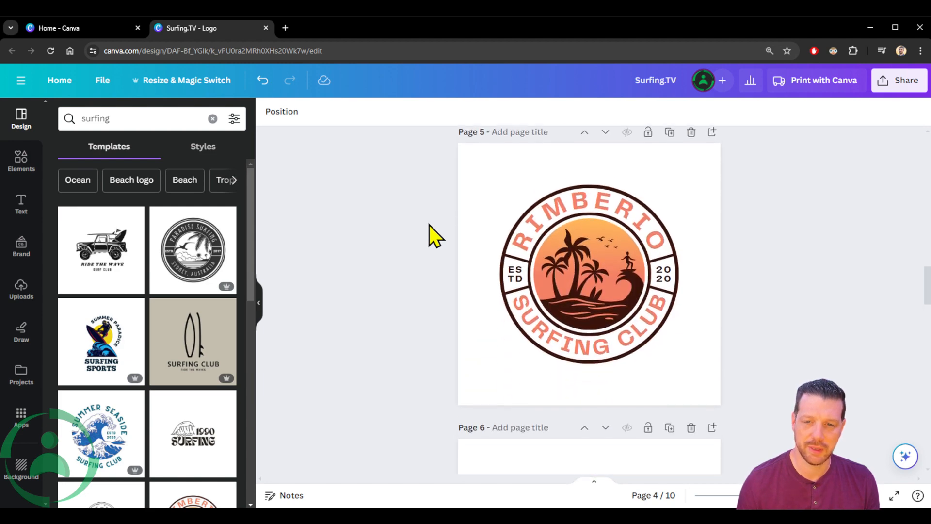
scroll(433, 236, "down", 10)
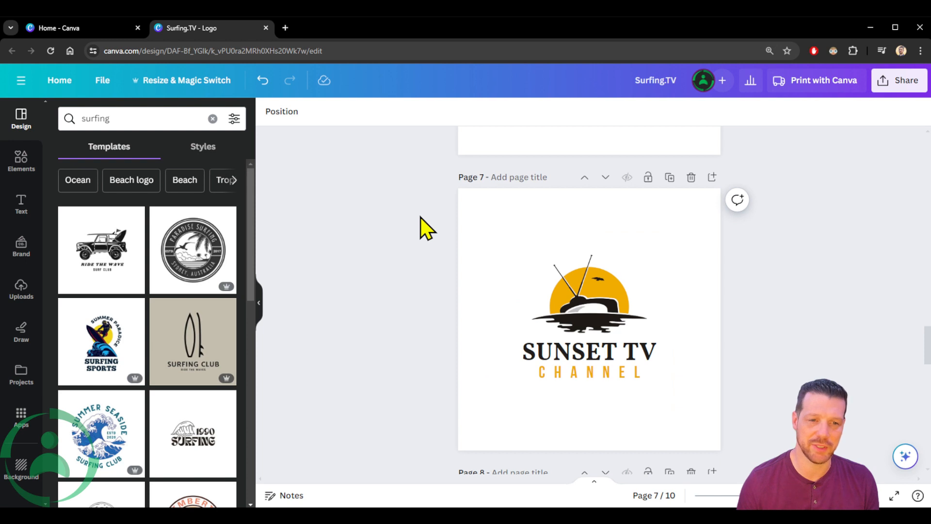
scroll(426, 228, "down", 10)
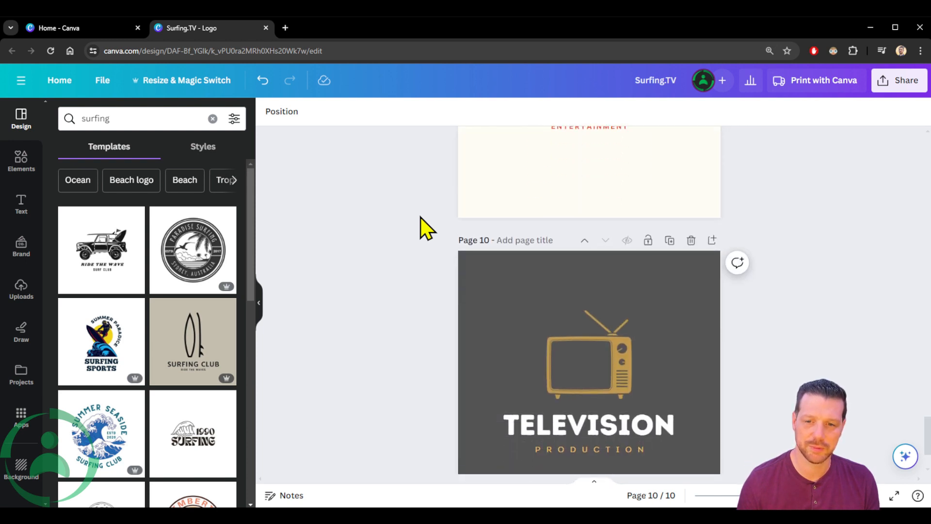
scroll(427, 228, "down", 2)
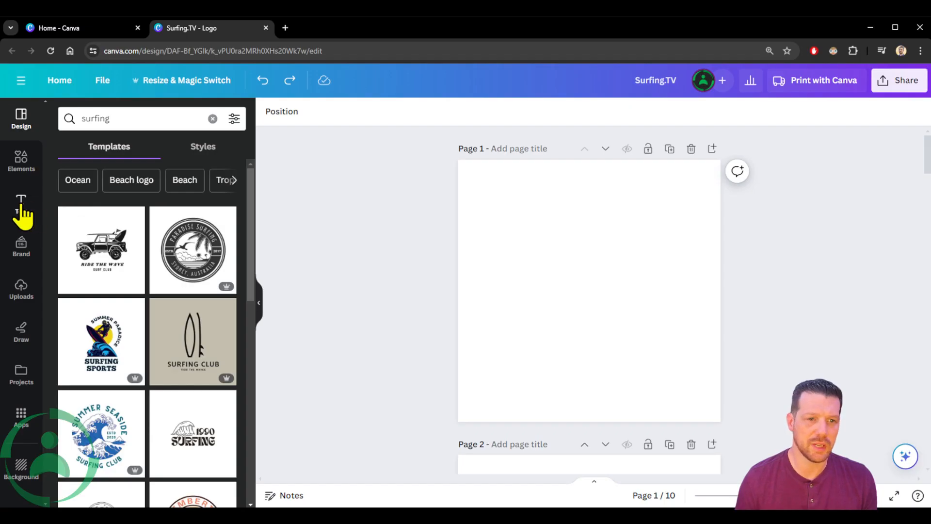
- Add a default heading text box to the blank page 1
left_click(26, 206)
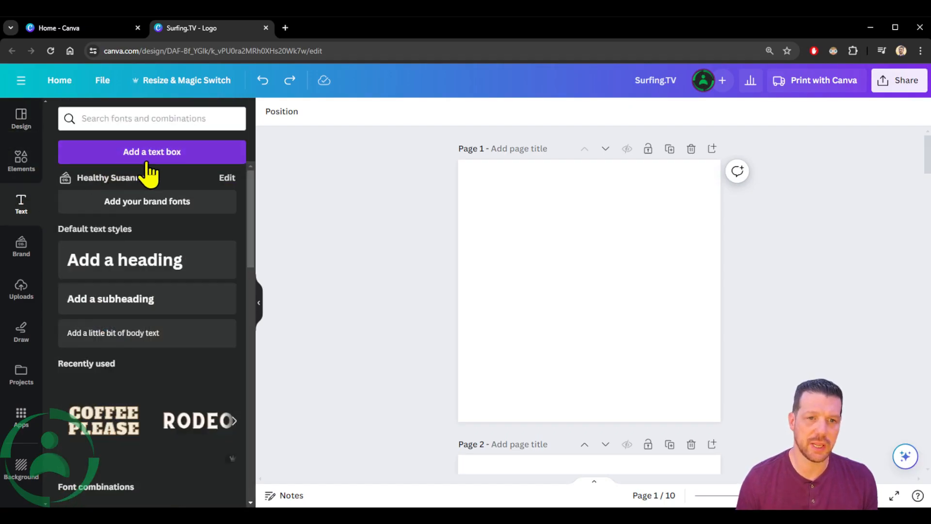
left_click(154, 271)
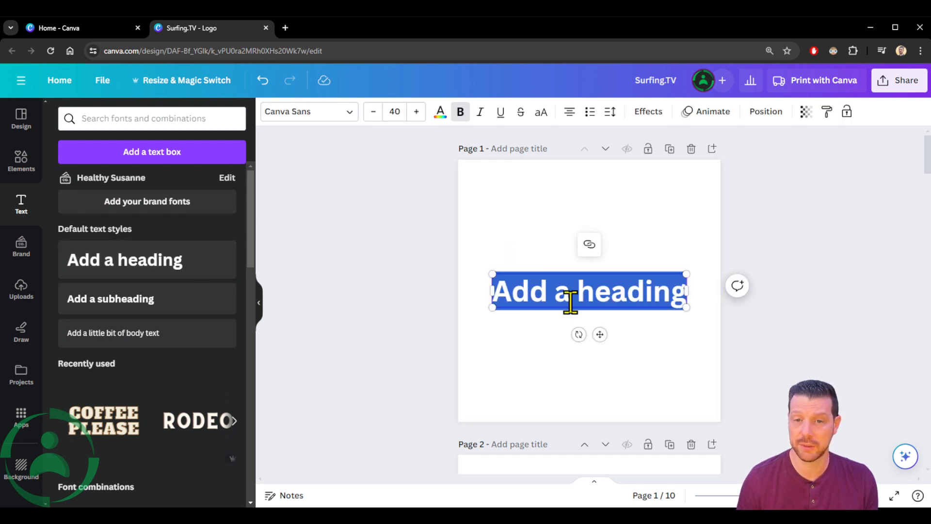
left_click(540, 288)
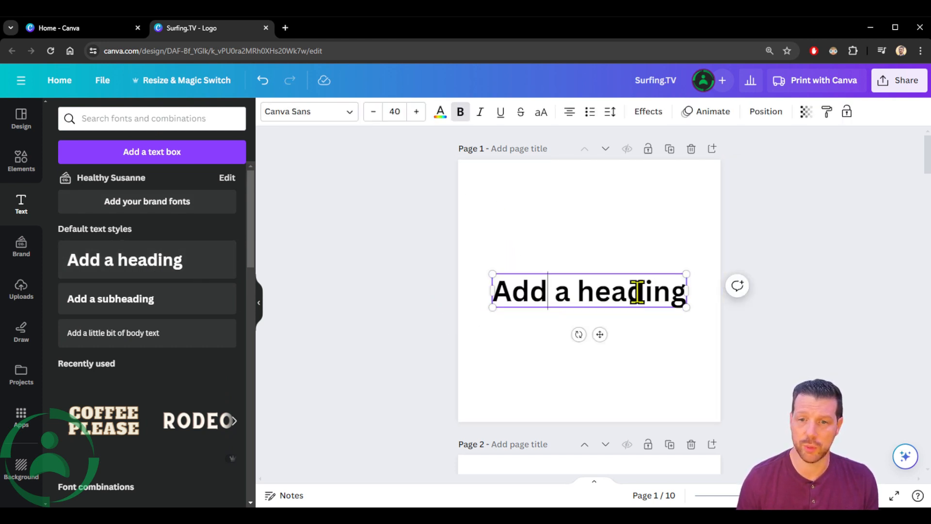
- View the font choices for the page 1 heading, and return to the surfing logo templates with the heading text active
left_click(331, 116)
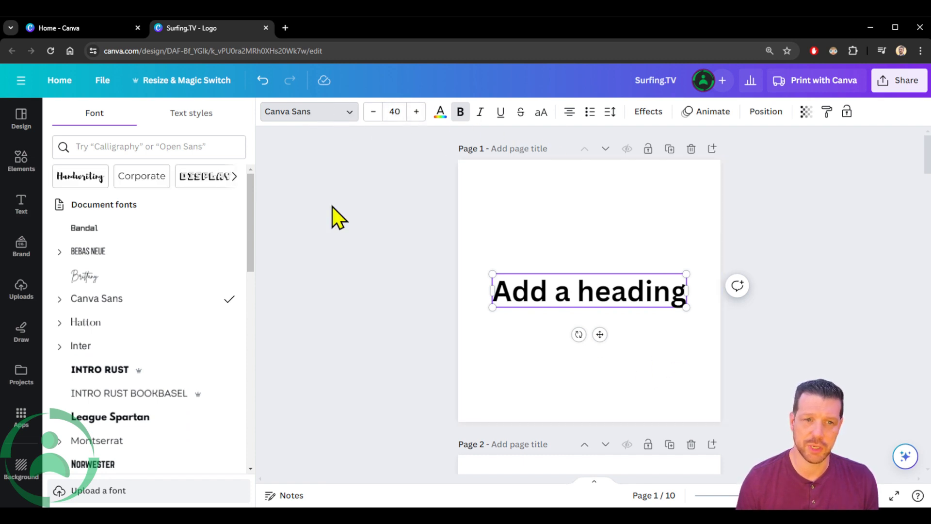
left_click(25, 121)
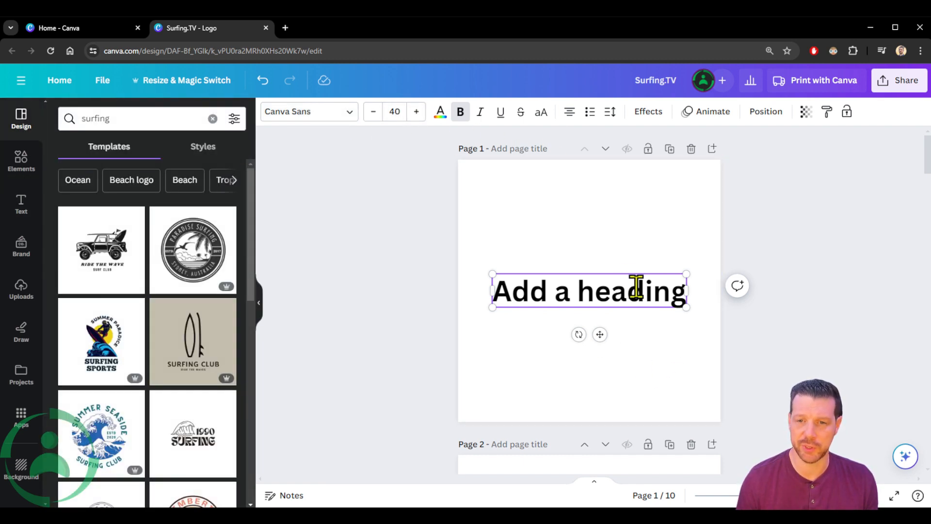
left_click(667, 272)
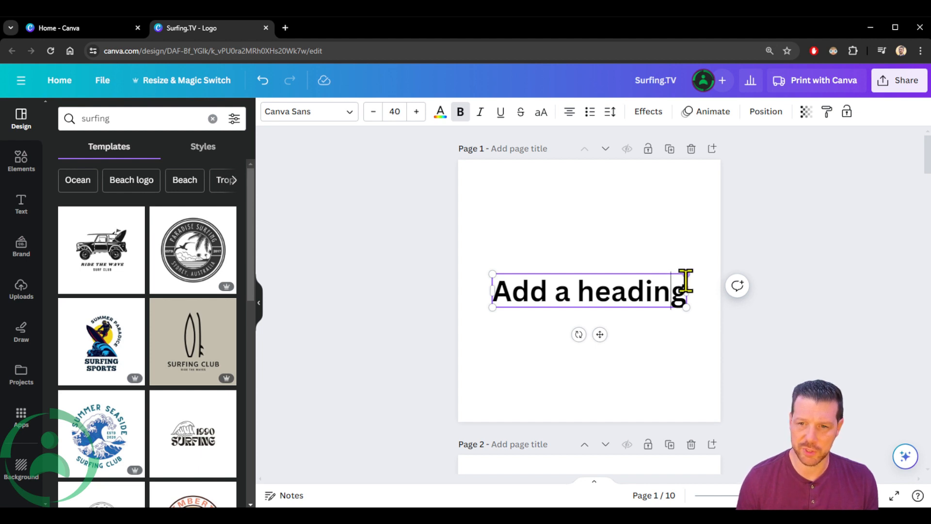
- Delete the heading text box from page 1
key("Delete")
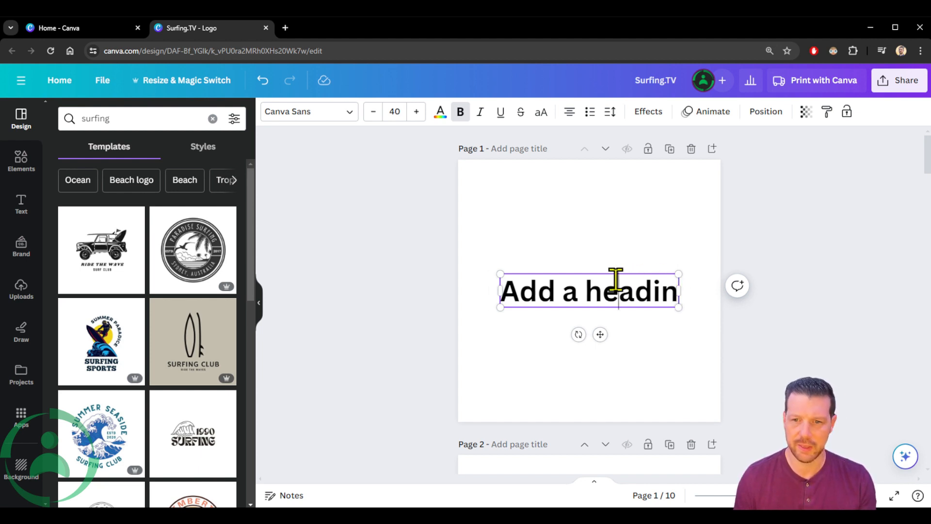
key("Escape")
key("Delete")
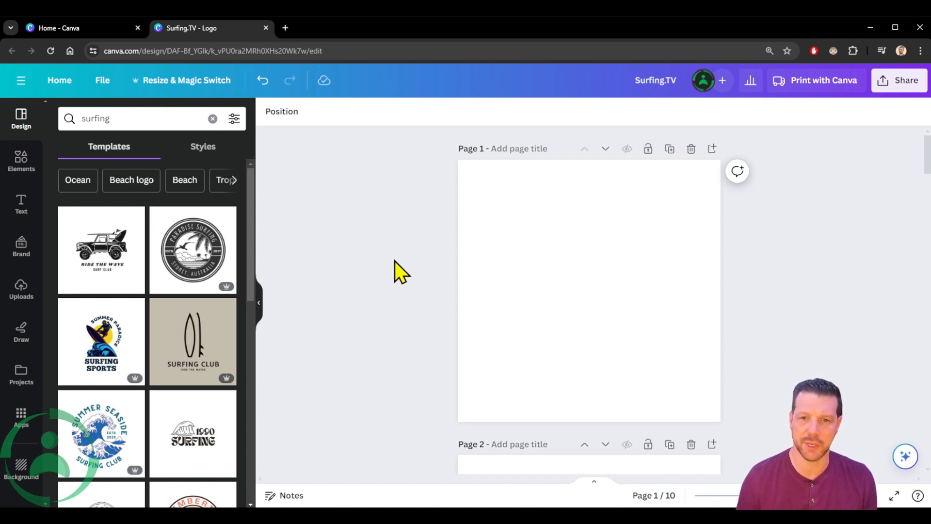
- Copy the TAN Nimbus "SURFING" text from page 2 onto page 1 and place it near the page's lower edge
scroll(391, 264, "down", 5)
scroll(392, 262, "down", 1)
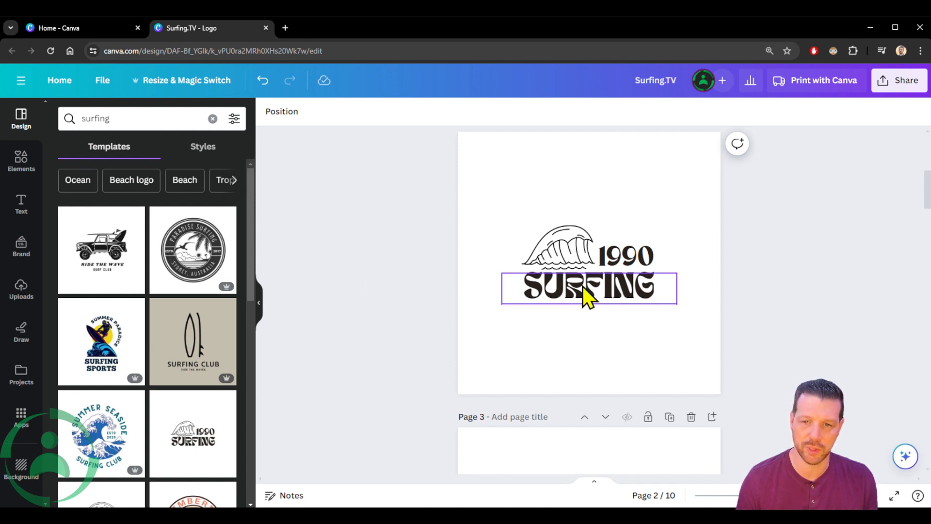
left_click(584, 290)
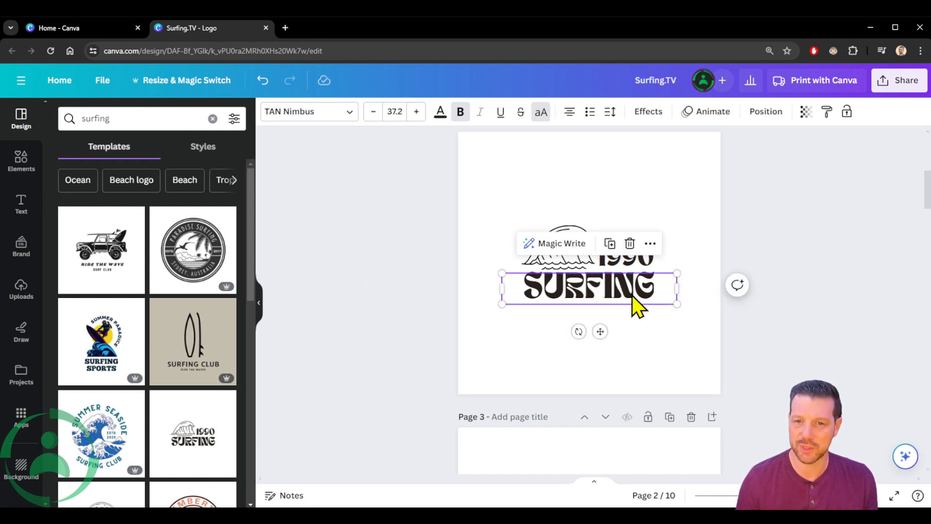
scroll(387, 271, "up", 3)
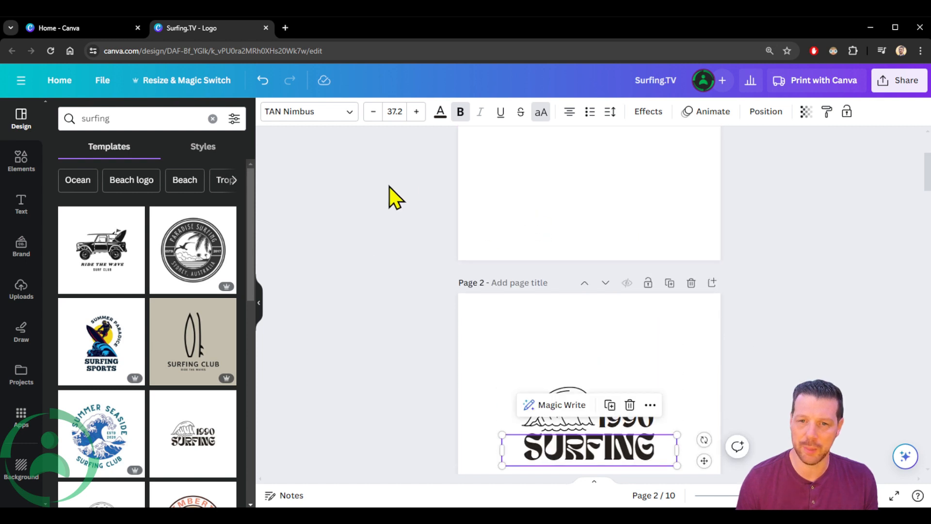
scroll(395, 214, "up", 3)
key("ctrl+v")
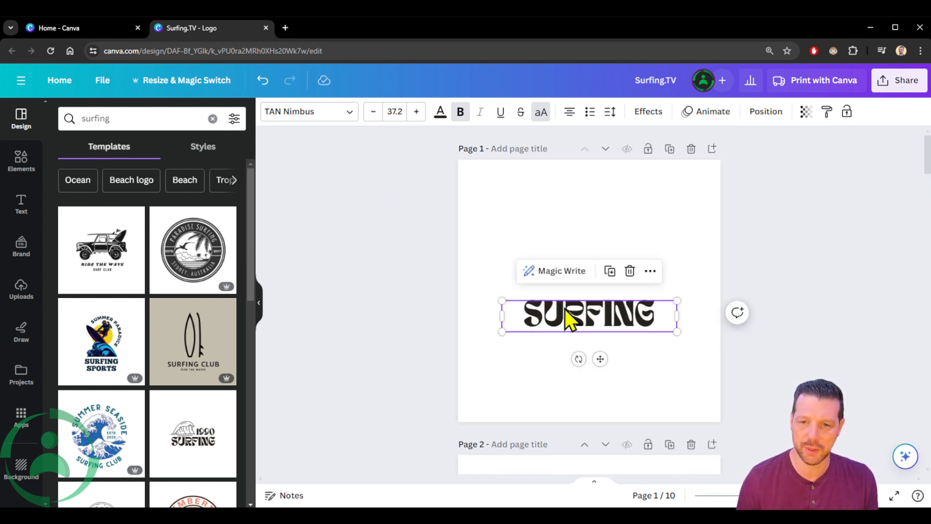
left_click_drag(569, 318, 561, 365)
left_click(391, 369)
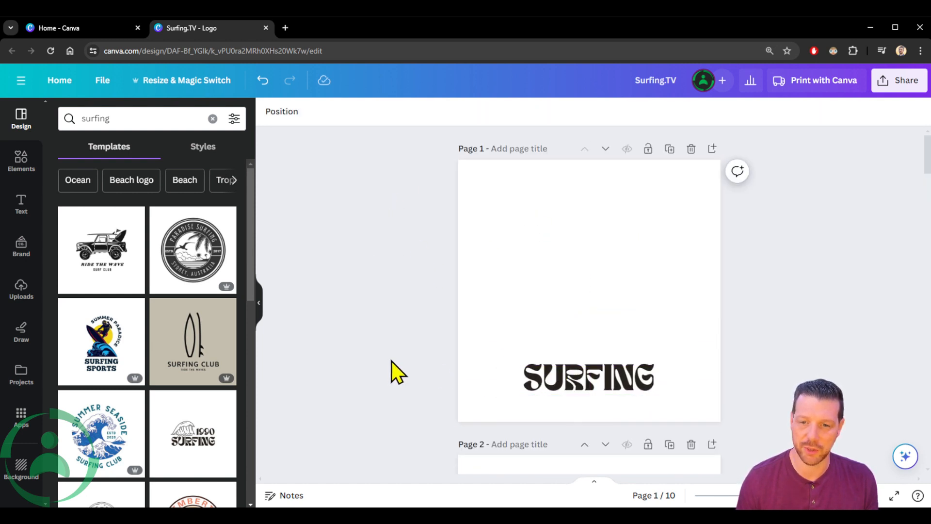
- Copy the Roboto Slab "SURFING" text from the surfboard logo on page 4 onto page 1
scroll(395, 339, "down", 15)
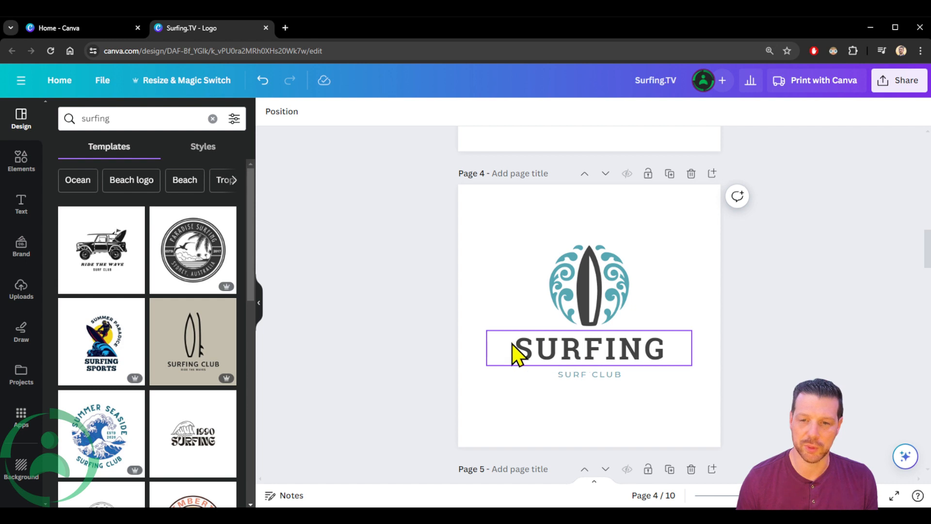
scroll(428, 340, "up", 9)
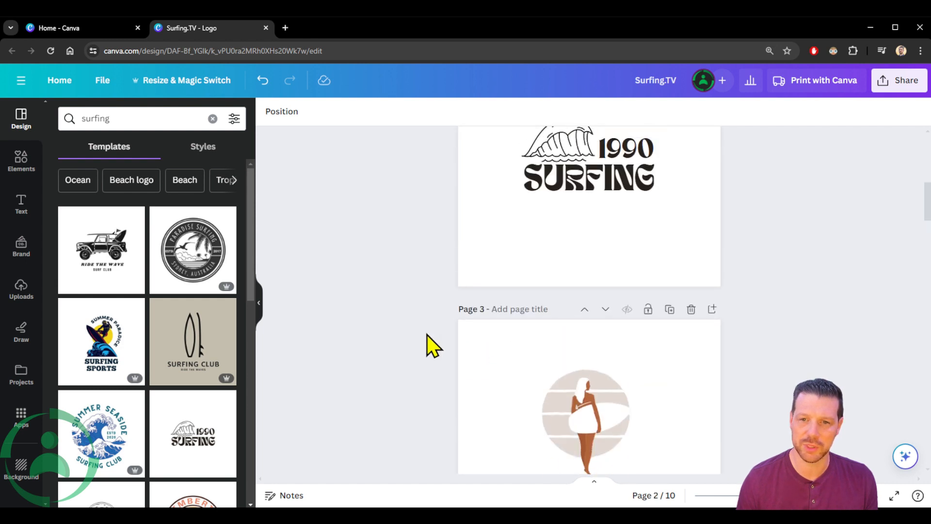
scroll(428, 346, "down", 9)
left_click(543, 309)
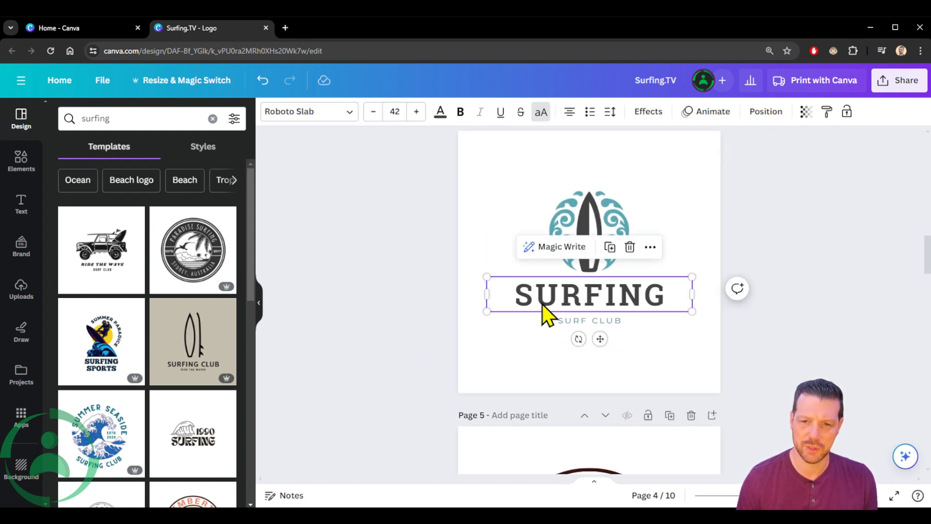
scroll(406, 275, "up", 12)
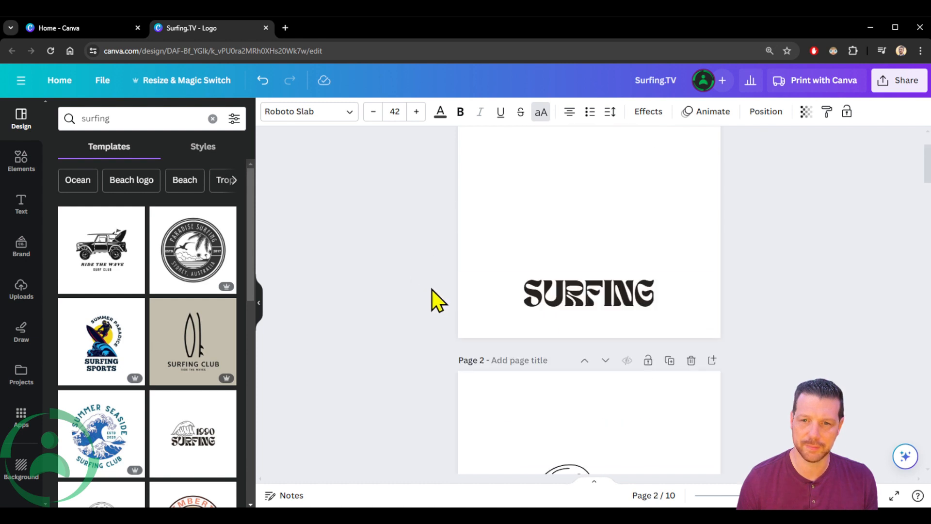
scroll(432, 289, "up", 2)
left_click(585, 313)
key("ctrl+v")
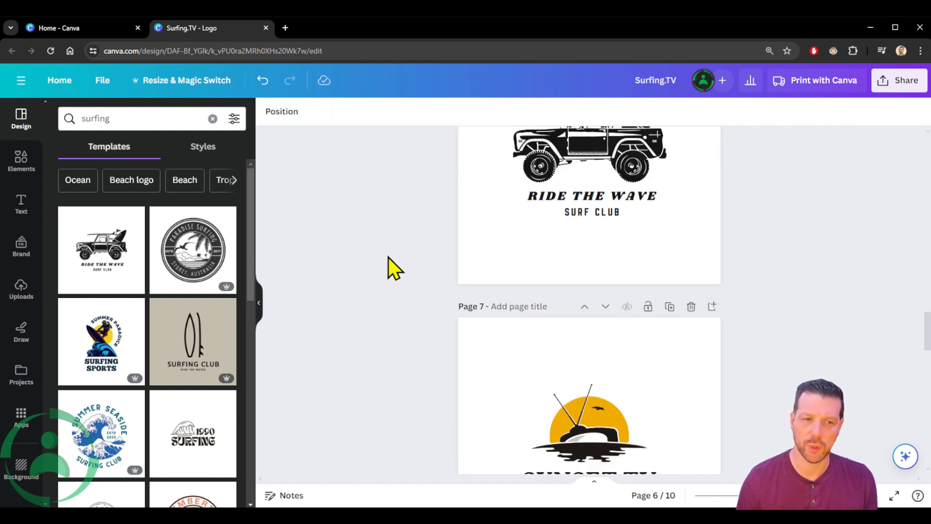
- Review the TV logo templates on pages 7 through 10
scroll(393, 266, "down", 6)
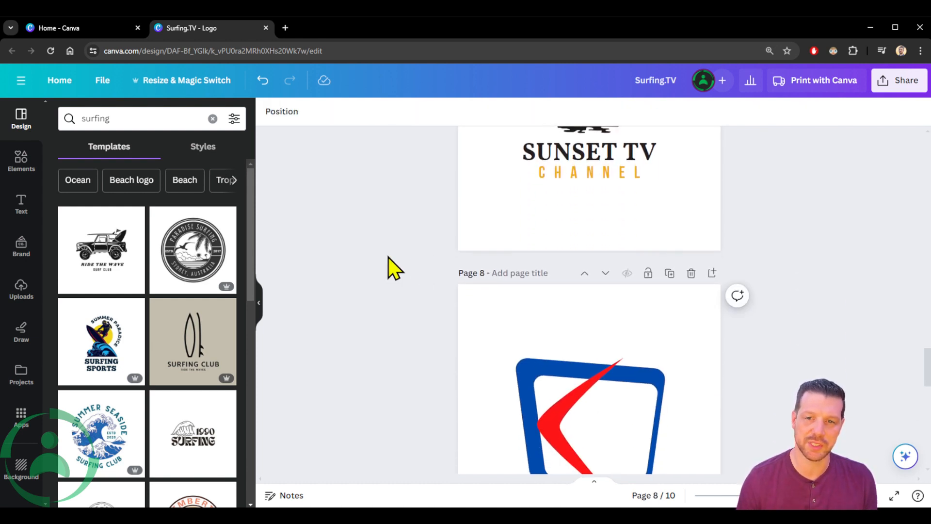
scroll(393, 266, "down", 5)
scroll(393, 268, "down", 2)
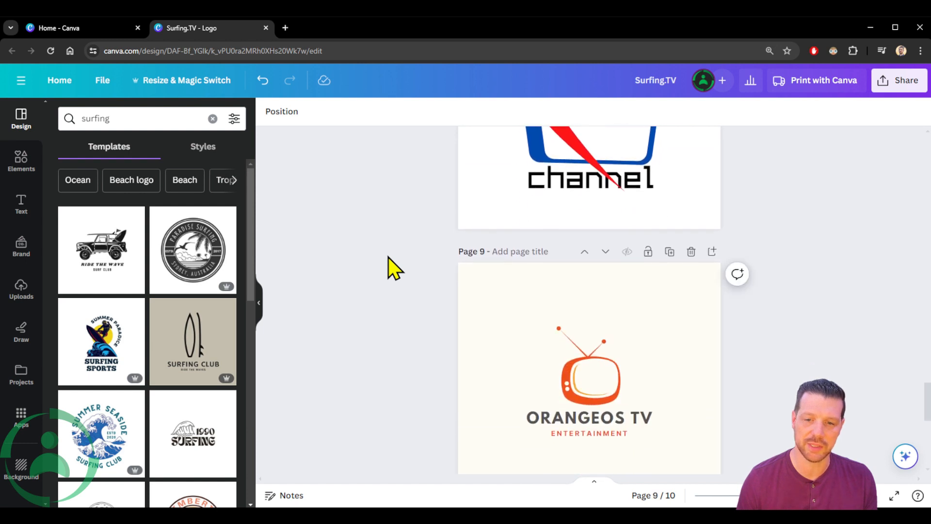
scroll(390, 267, "down", 5)
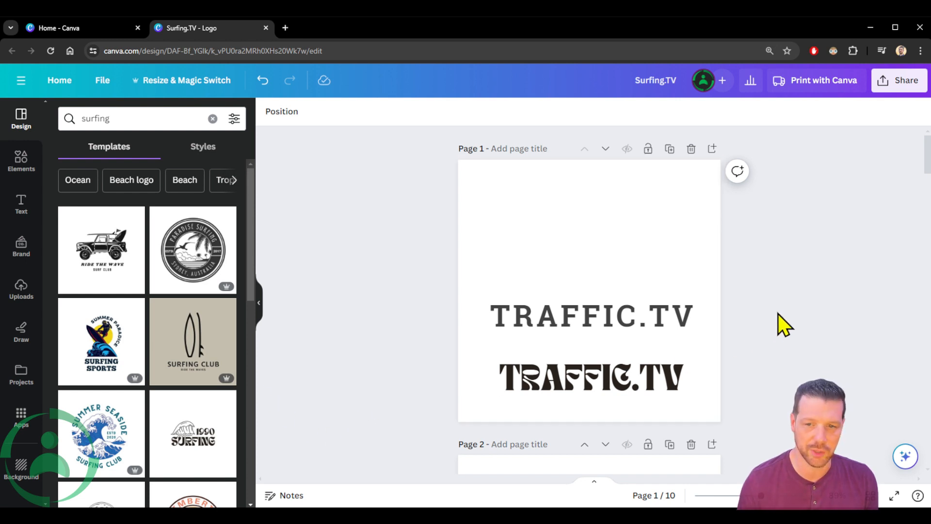
- Delete the decorative TAN Nimbus "TRAFFIC.TV" text from page 1, leaving the slab-serif version
left_click_drag(761, 495, 726, 495)
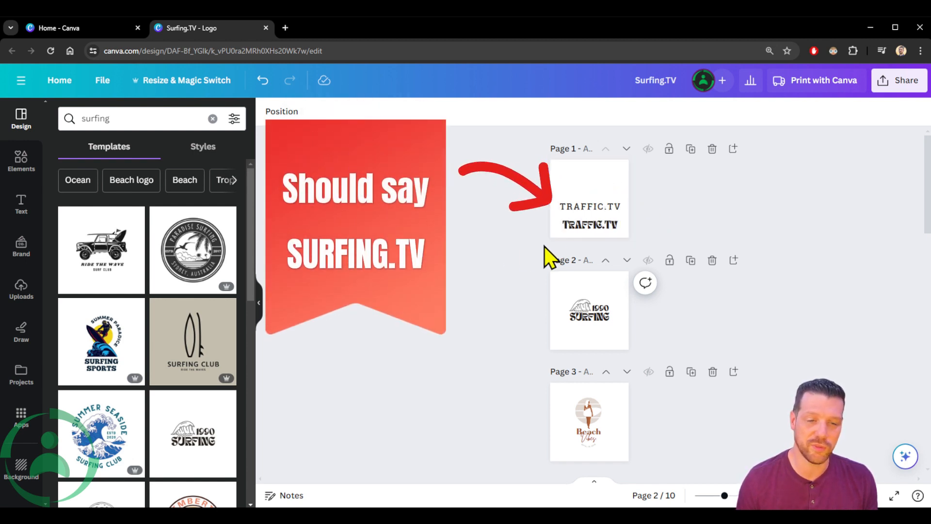
left_click(597, 224)
key("Delete")
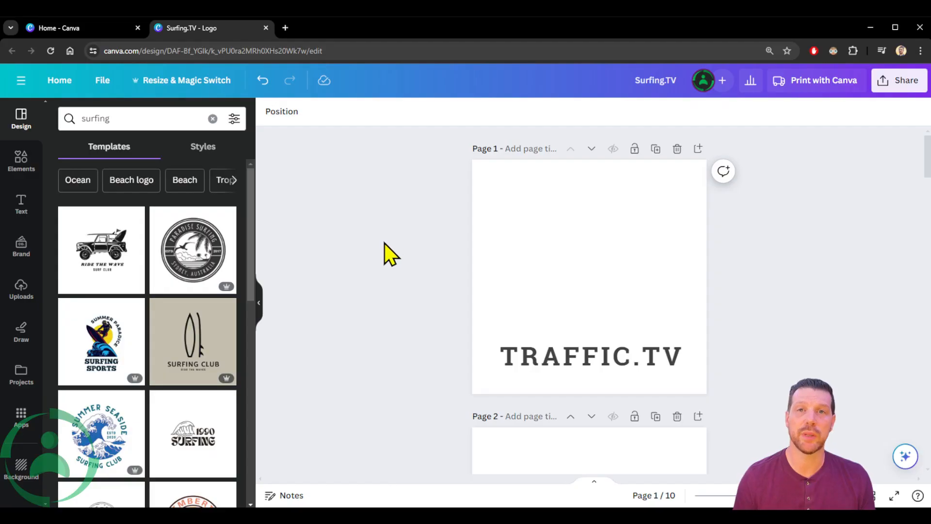
- Examine the logo templates on pages 2 through 10 for a graphic that suits the page 1 wordmark
scroll(390, 253, "down", 10)
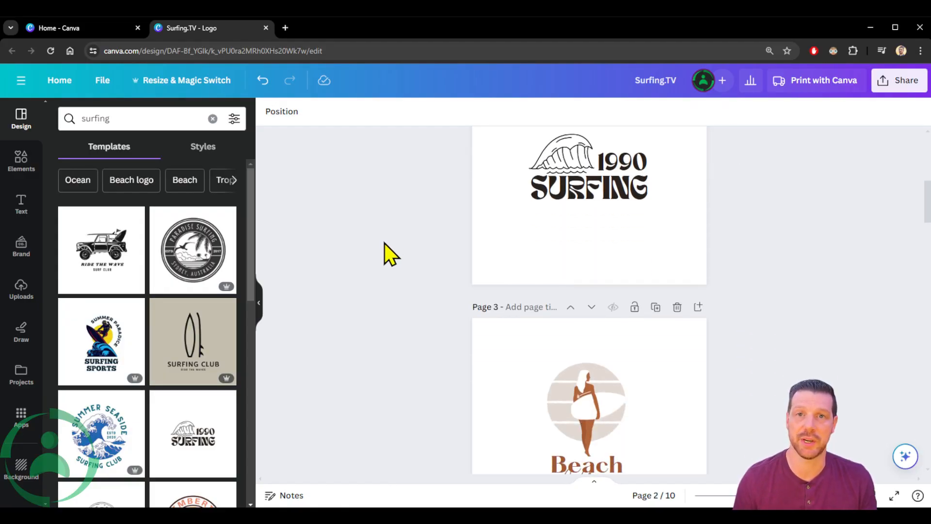
scroll(390, 251, "down", 3)
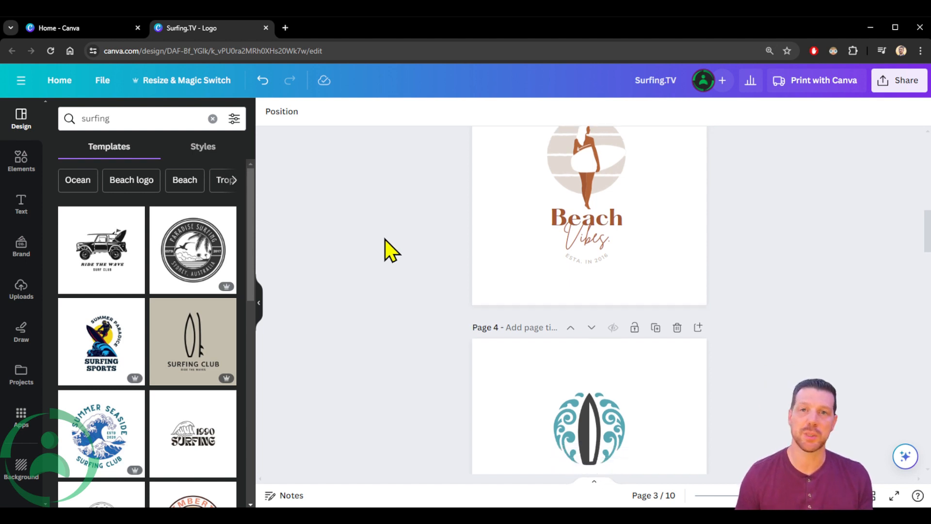
scroll(391, 251, "down", 3)
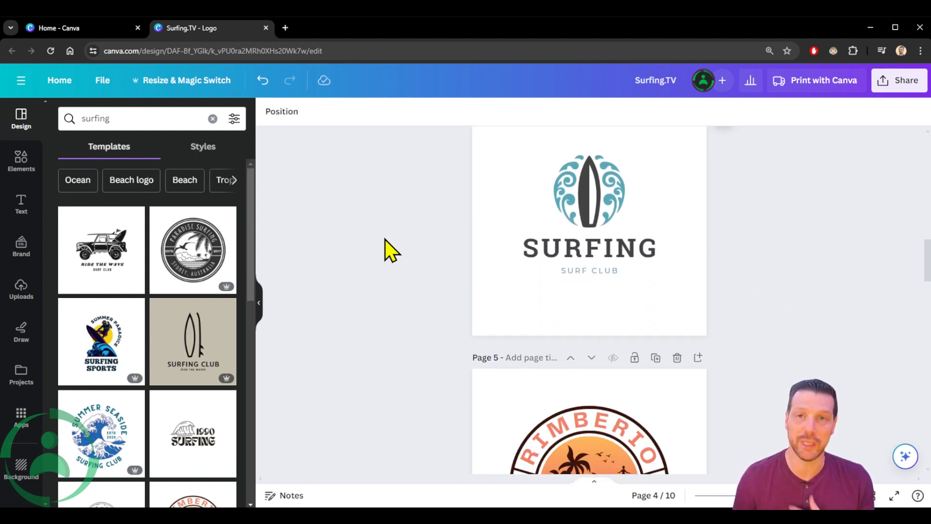
scroll(390, 251, "down", 2)
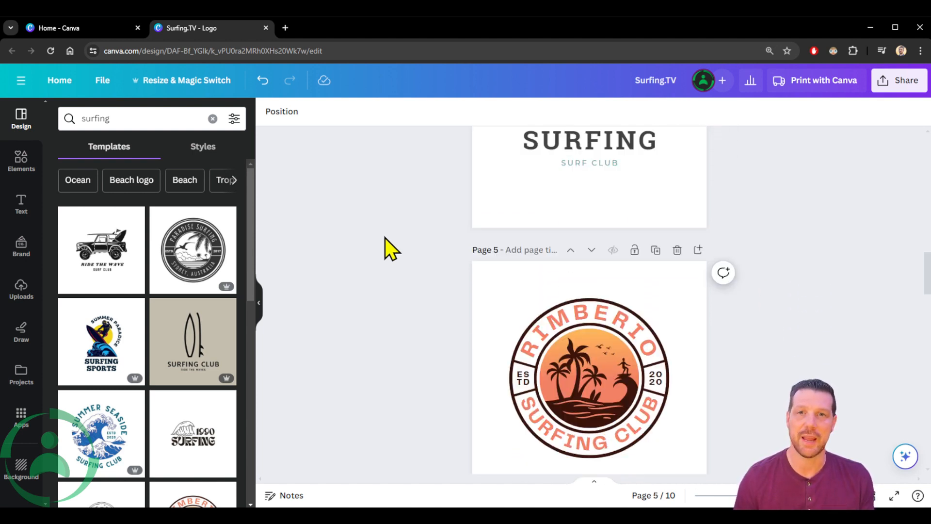
scroll(392, 249, "down", 3)
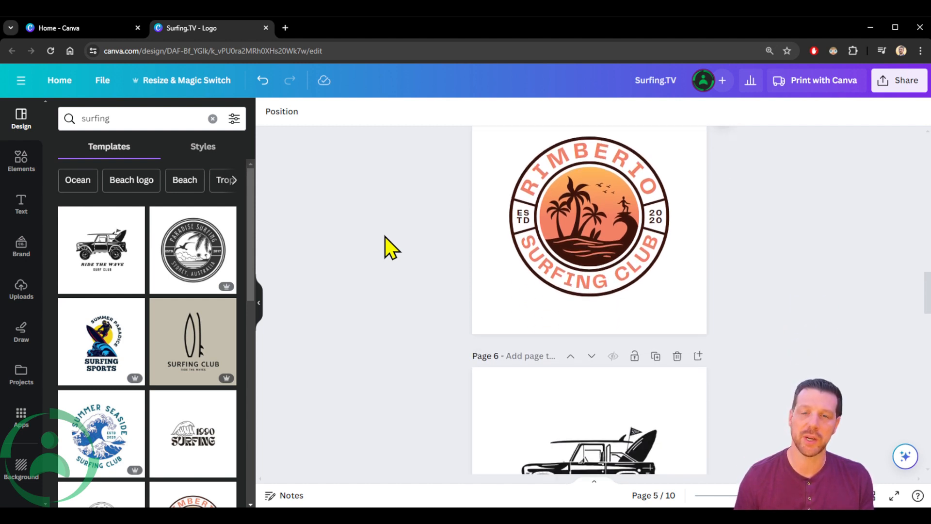
scroll(392, 249, "down", 7)
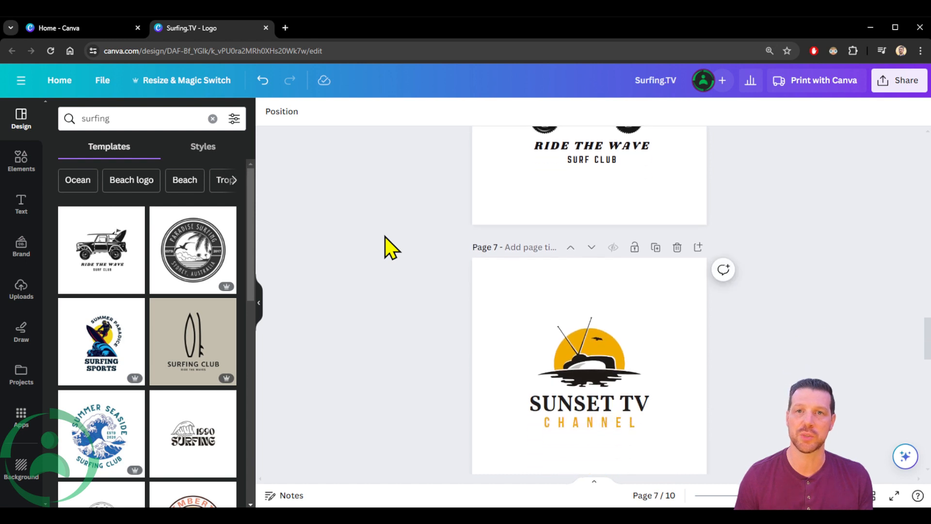
scroll(390, 248, "down", 8)
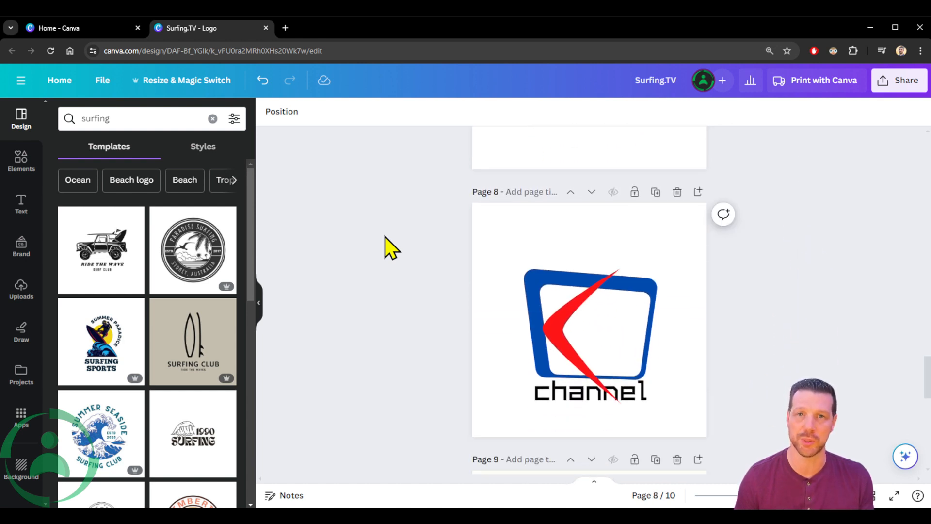
scroll(390, 249, "down", 2)
scroll(391, 249, "down", 5)
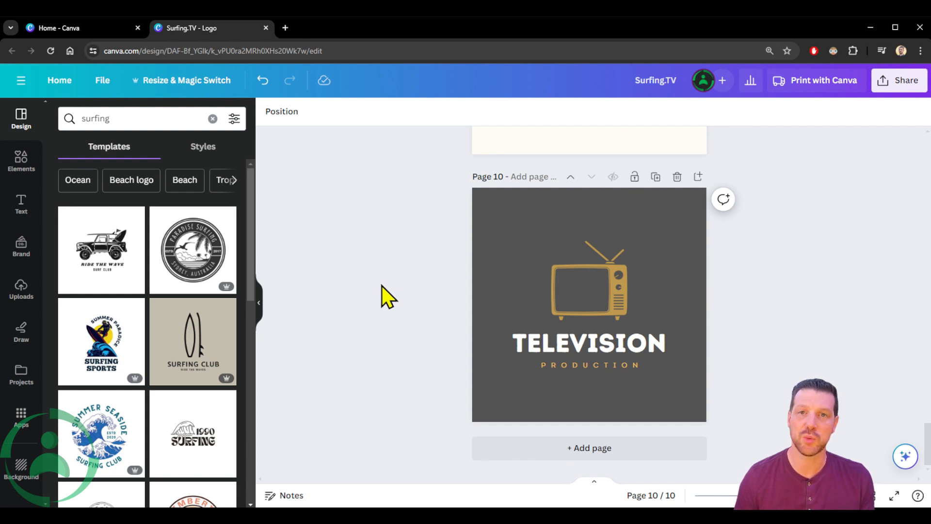
- Copy the blue screen graphic with the red swoosh from page 8 onto page 1, above the "TRAFFIC.TV" text
scroll(393, 264, "up", 8)
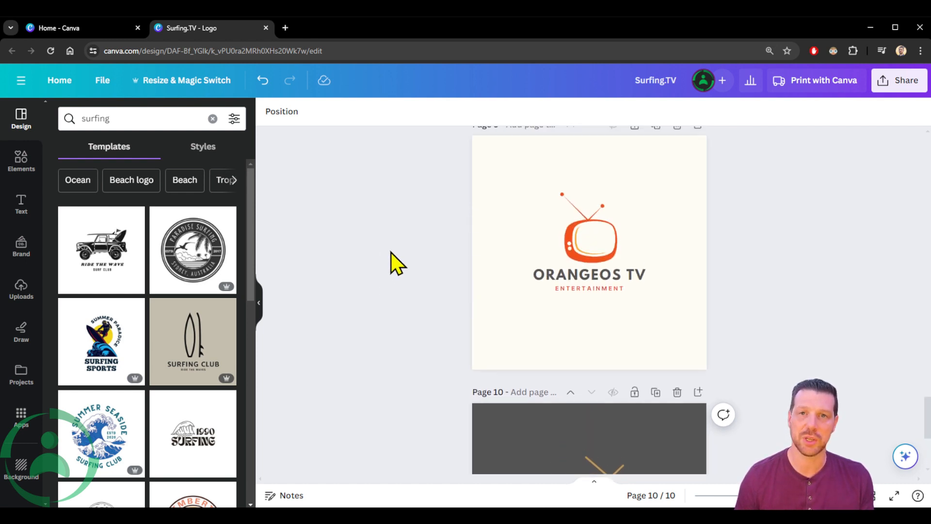
scroll(394, 261, "up", 10)
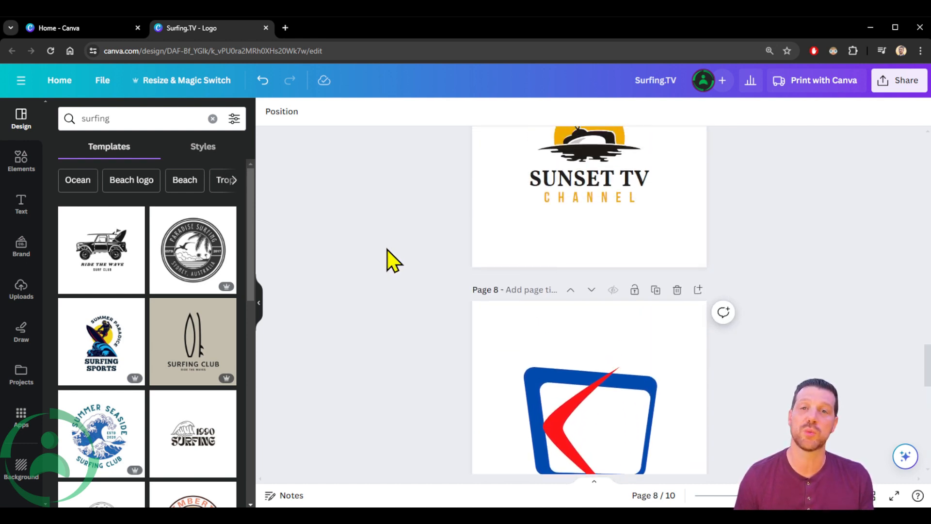
scroll(394, 261, "up", 20)
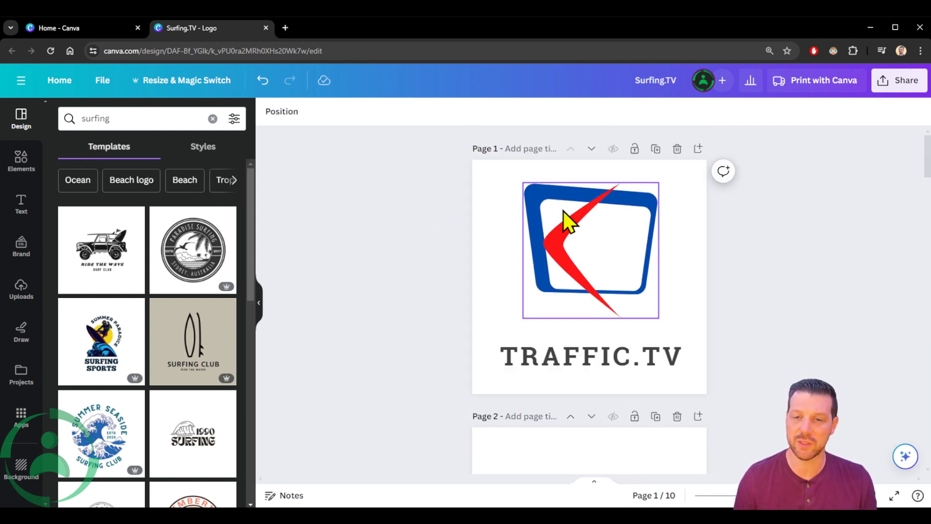
- Ungroup the TV graphic on page 1 and delete its red swoosh
left_click(571, 233)
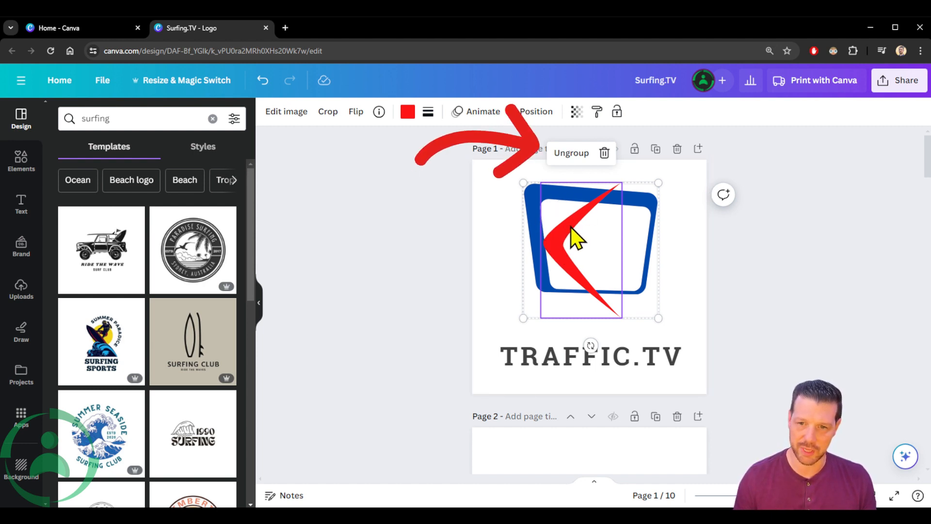
left_click(573, 154)
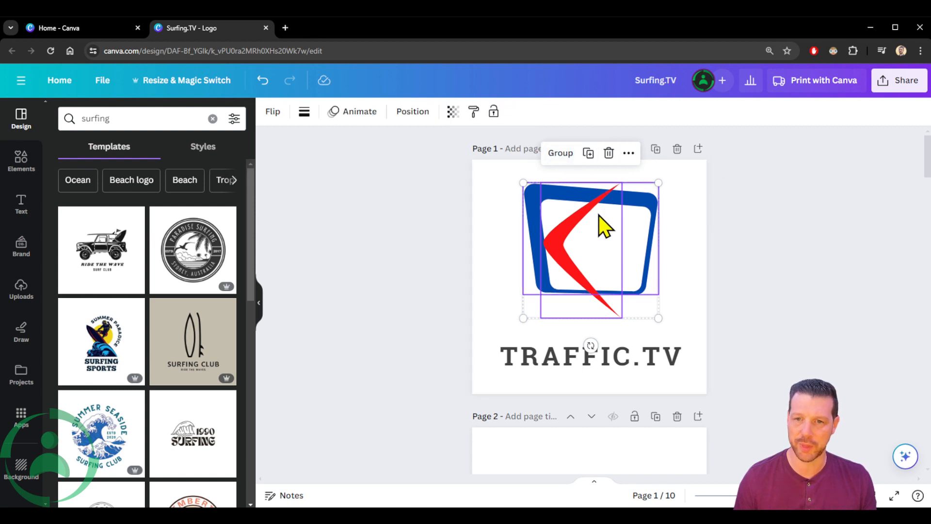
left_click(504, 267)
left_click(574, 256)
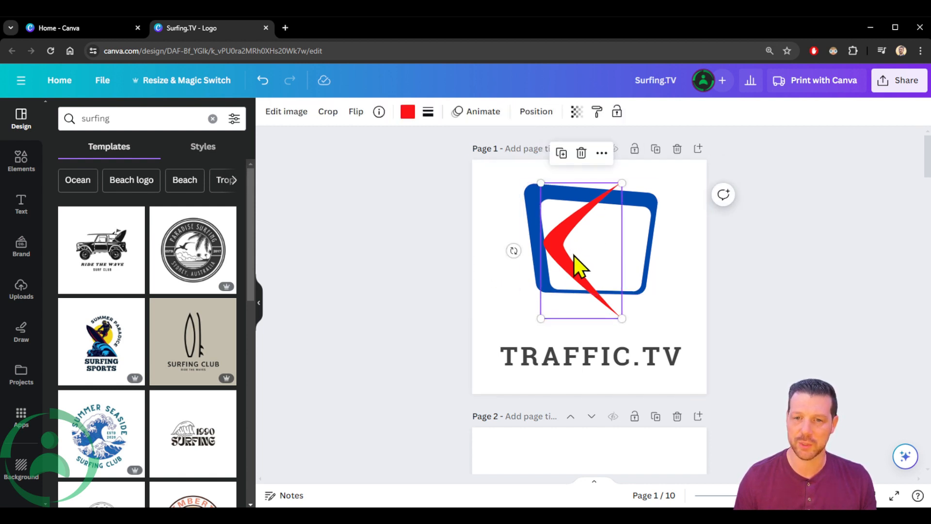
key("Delete")
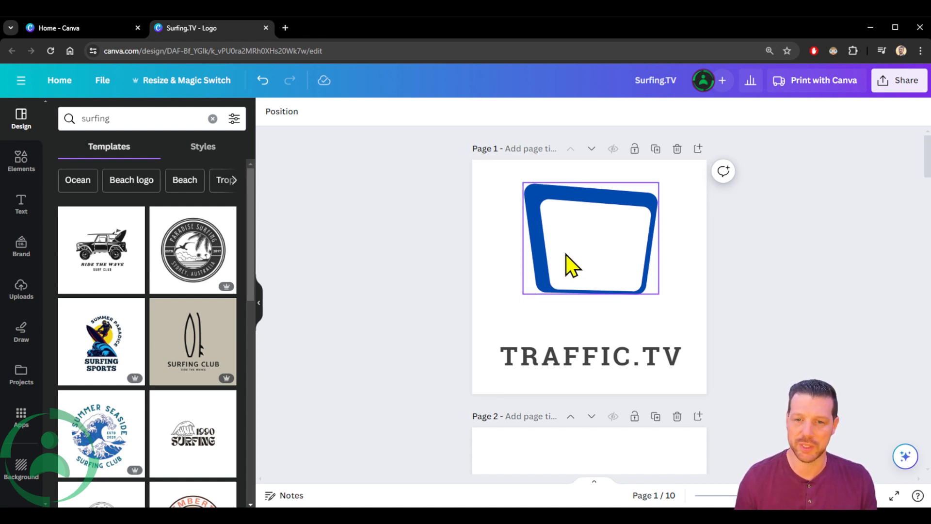
- Enlarge the blue TV frame to about the width of the "TRAFFIC.TV" text and center it above the text
left_click(569, 267)
left_click_drag(522, 294, 472, 335)
left_click_drag(557, 284, 584, 270)
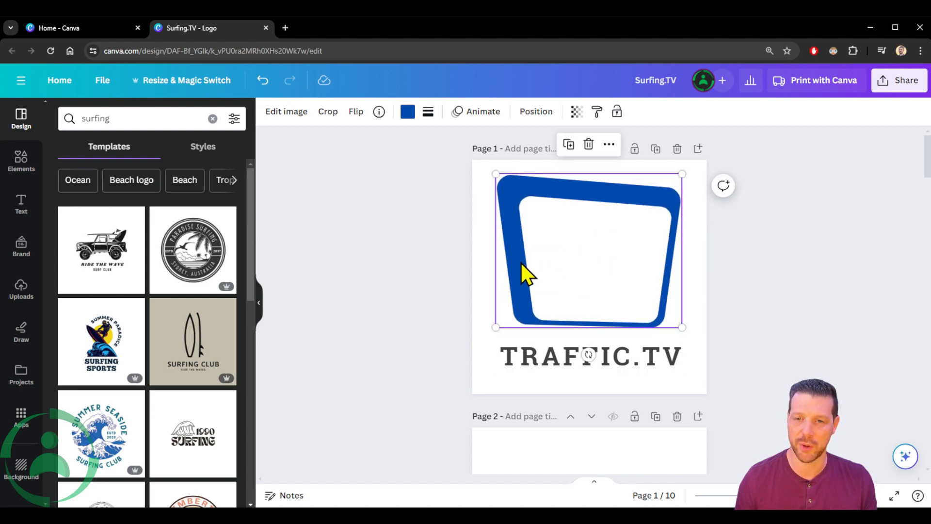
left_click(805, 240)
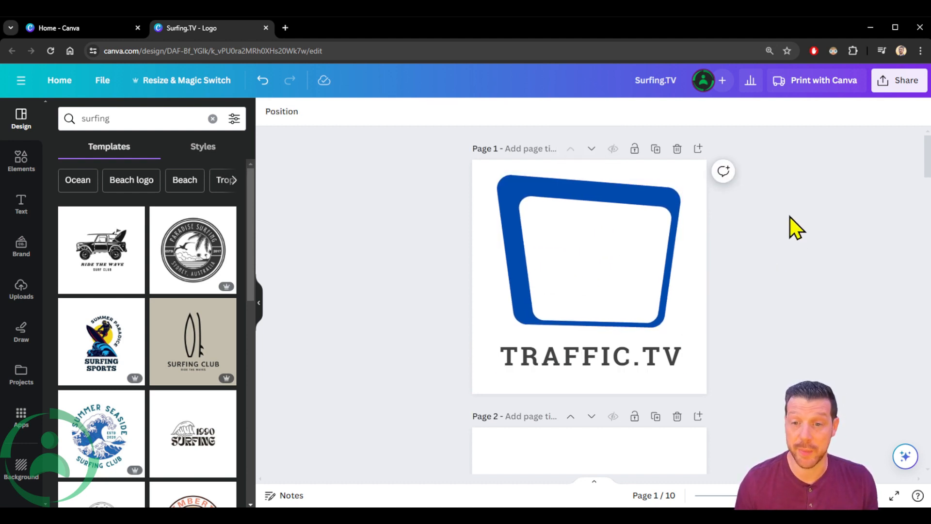
- Copy the surfboard graphic with teal waves from page 4 onto page 1 and place it inside the blue TV frame
scroll(795, 228, "down", 12)
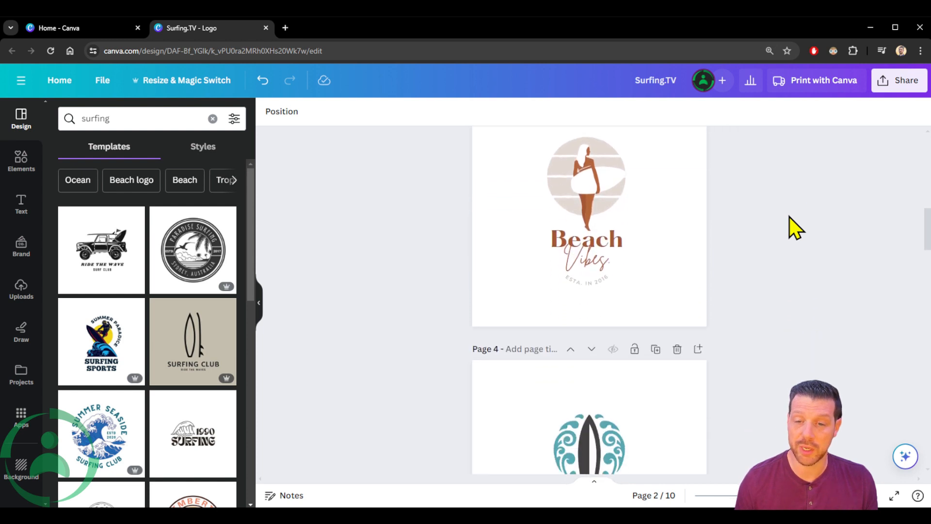
scroll(795, 228, "down", 5)
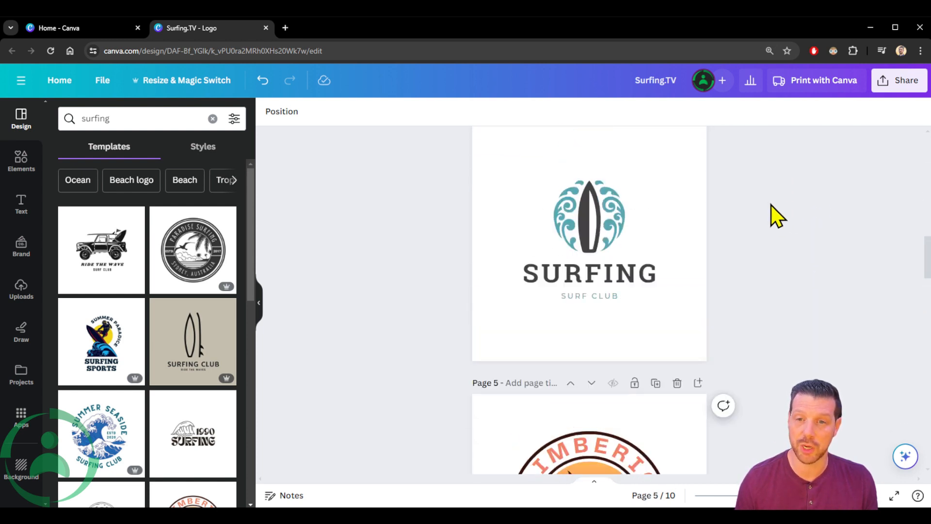
scroll(777, 214, "up", 1)
left_click(609, 247)
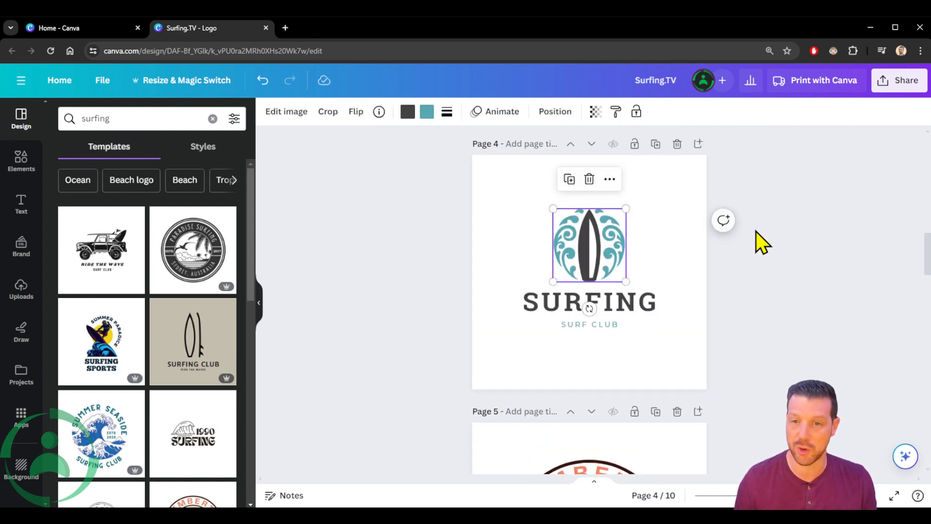
scroll(788, 243, "up", 15)
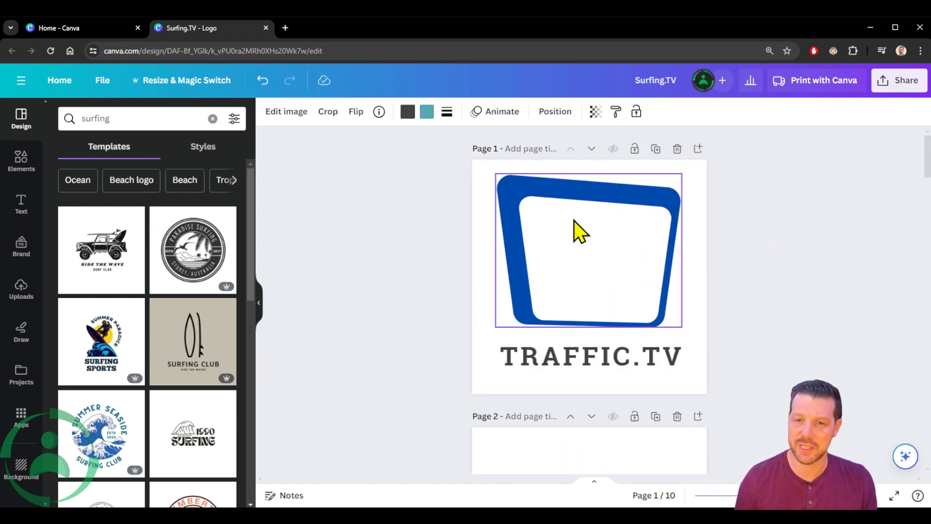
key("ctrl+v")
left_click_drag(548, 210, 577, 246)
left_click(718, 240)
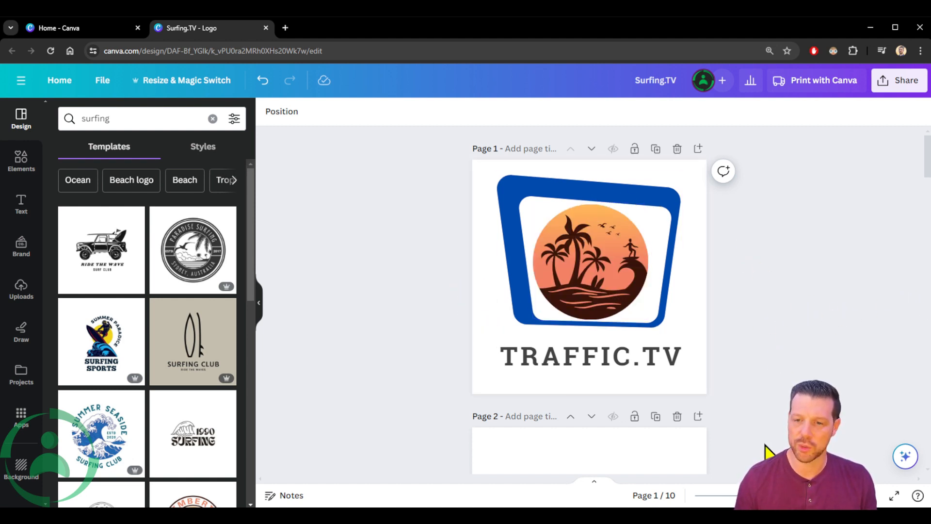
- Copy the orange sun and two palm trees from page 12 onto page 1, over the blue TV frame
mouse_move(763, 496)
left_mouse_down()
mouse_move(740, 495)
mouse_move(758, 495)
left_mouse_up()
scroll(775, 340, "up", 1)
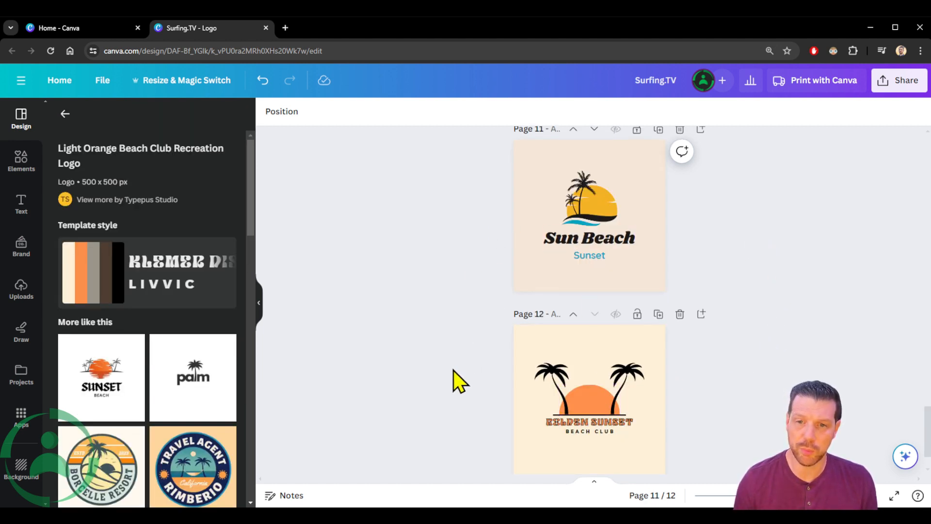
left_click(589, 398)
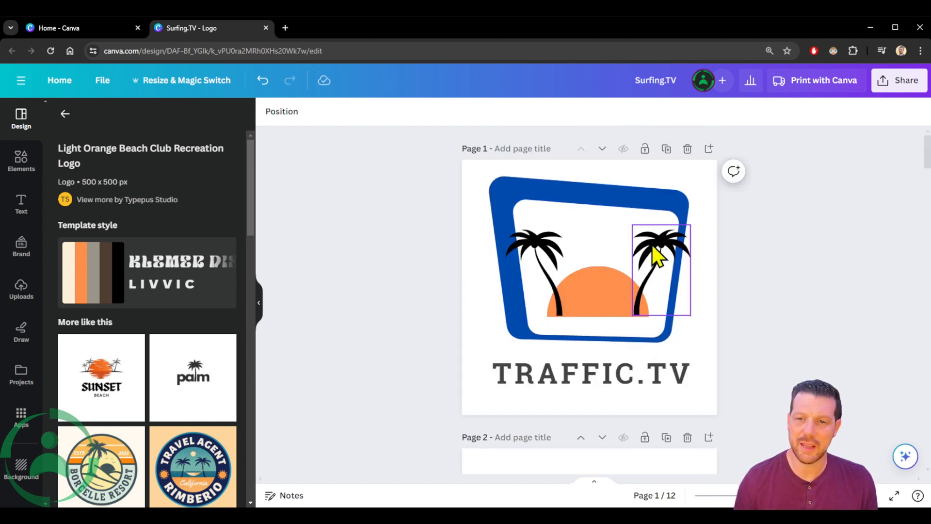
- Shrink both palm trees to fit inside the blue TV frame and move them up together with the sun
left_click(654, 249)
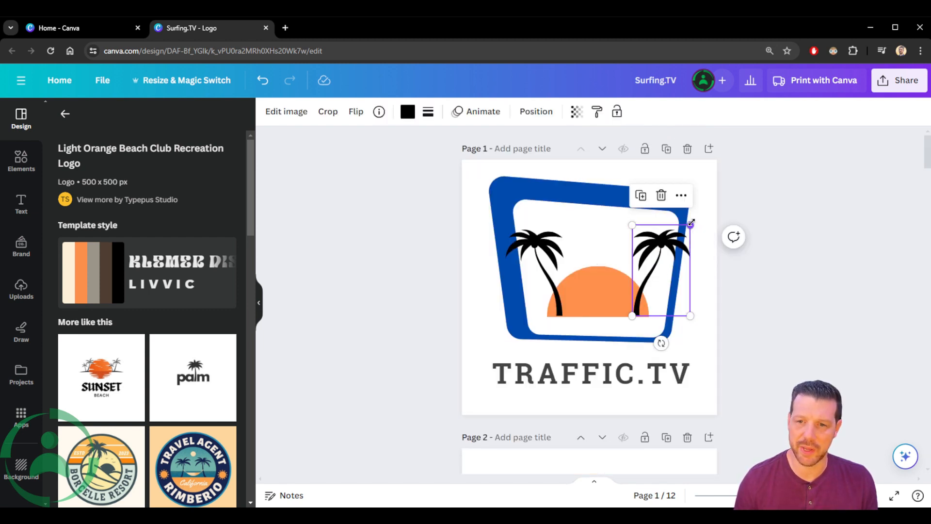
left_click_drag(691, 222, 675, 249)
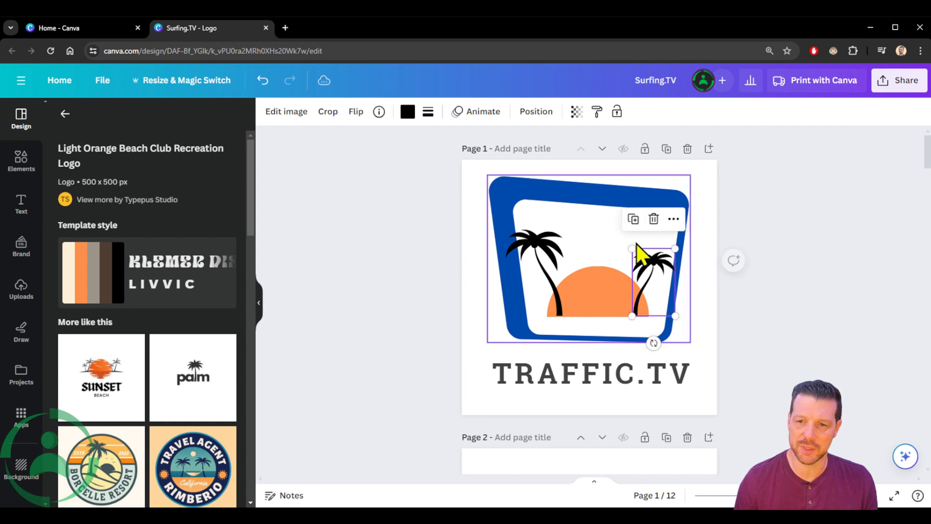
left_click(515, 241)
left_click_drag(504, 225, 520, 248)
left_click(600, 293, "shift")
left_click(640, 297, "shift")
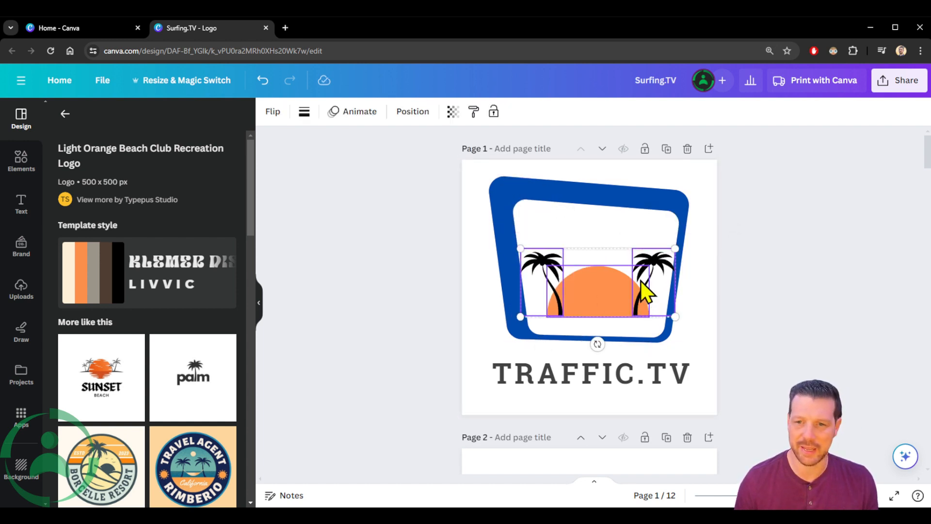
left_click_drag(603, 277, 603, 252)
left_click(488, 312)
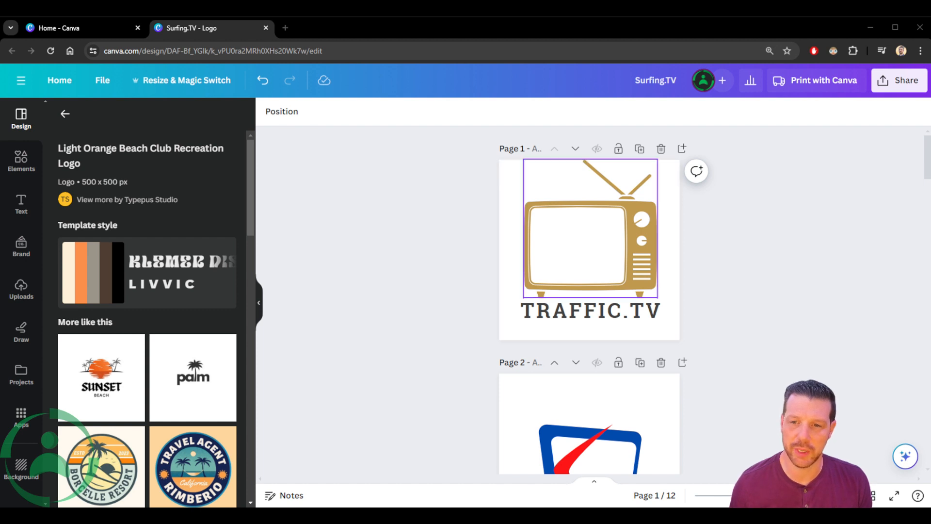
- Copy the hex color code #004AAD from the blue screen frame on page 2
scroll(589, 300, "down", 3)
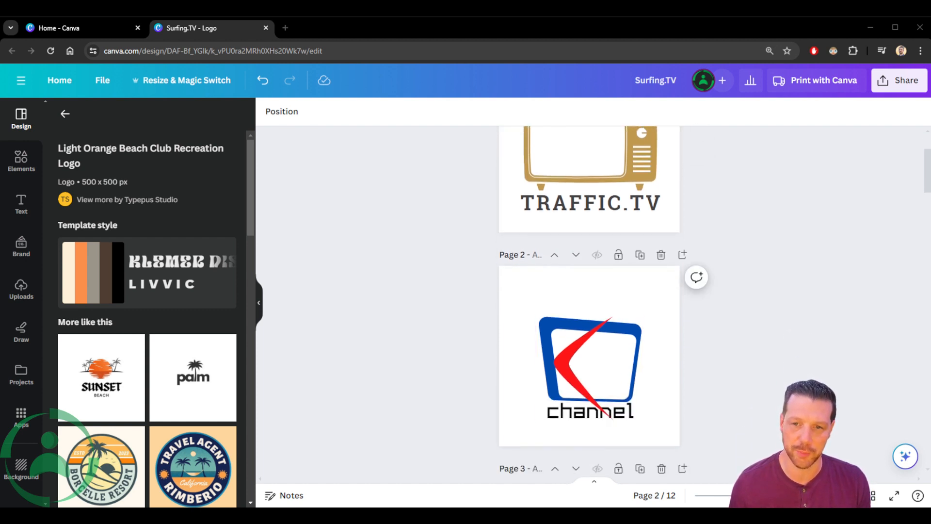
scroll(589, 369, "up", 1)
left_click(566, 382)
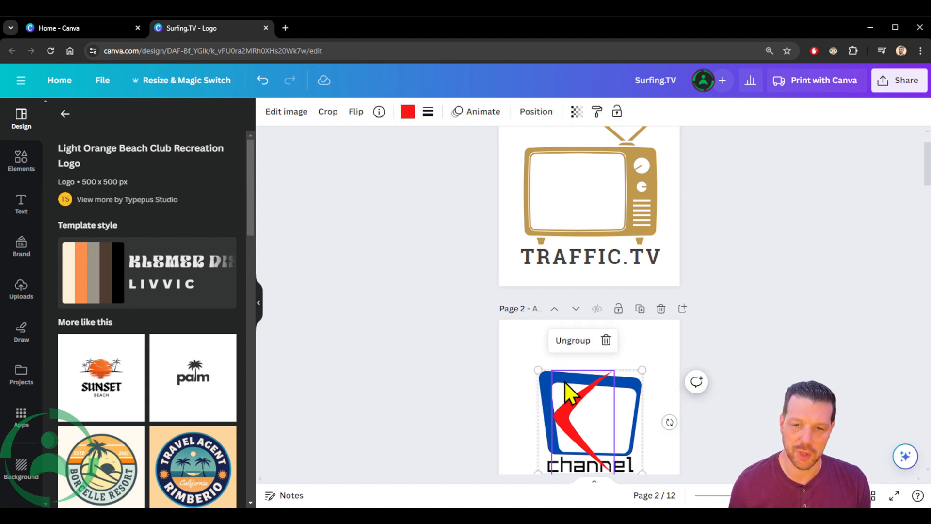
left_click(540, 383)
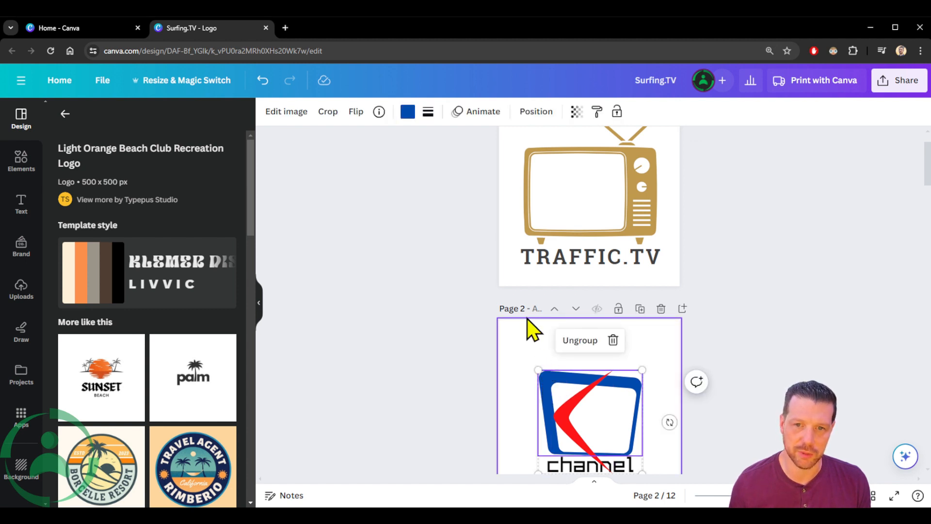
left_click(407, 112)
left_click(130, 185)
key("ctrl+c")
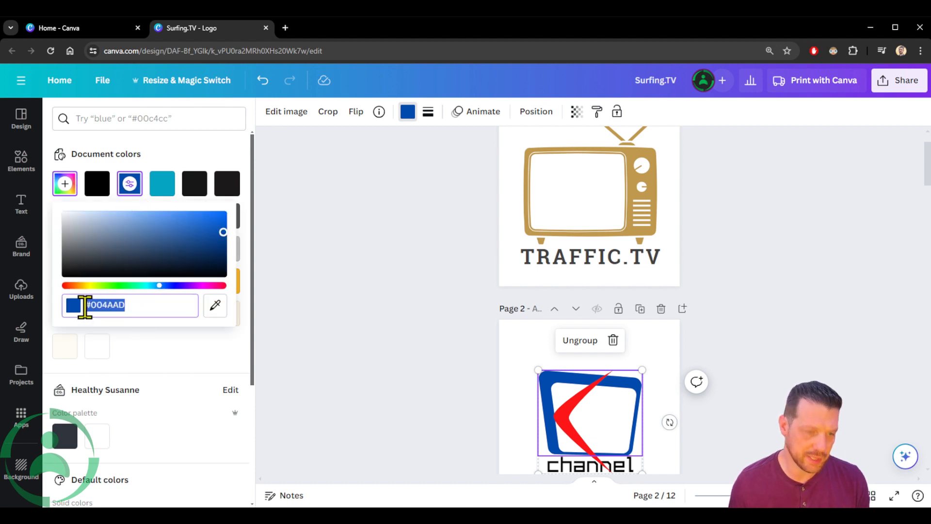
left_click(487, 223)
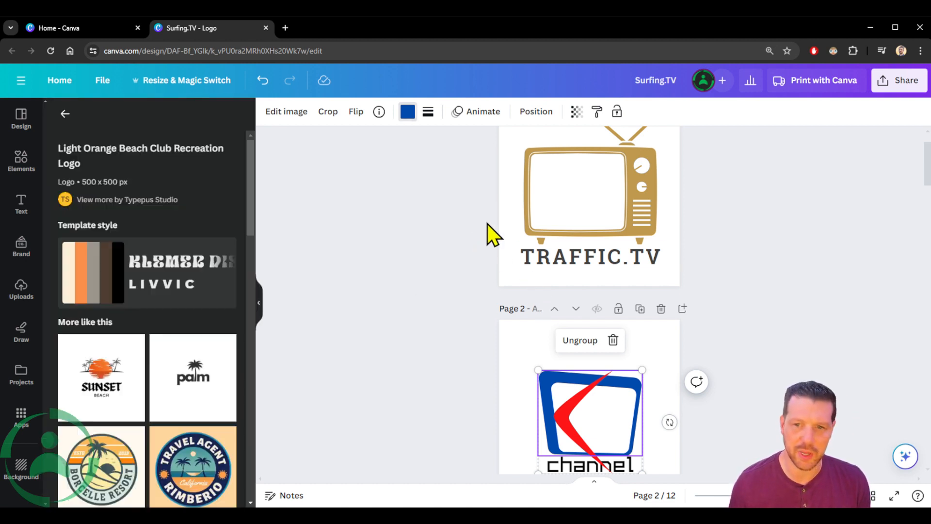
- Recolor the retro TV graphic on page 1 with the copied blue #004AAD
scroll(637, 210, "up", 1)
left_click(638, 212)
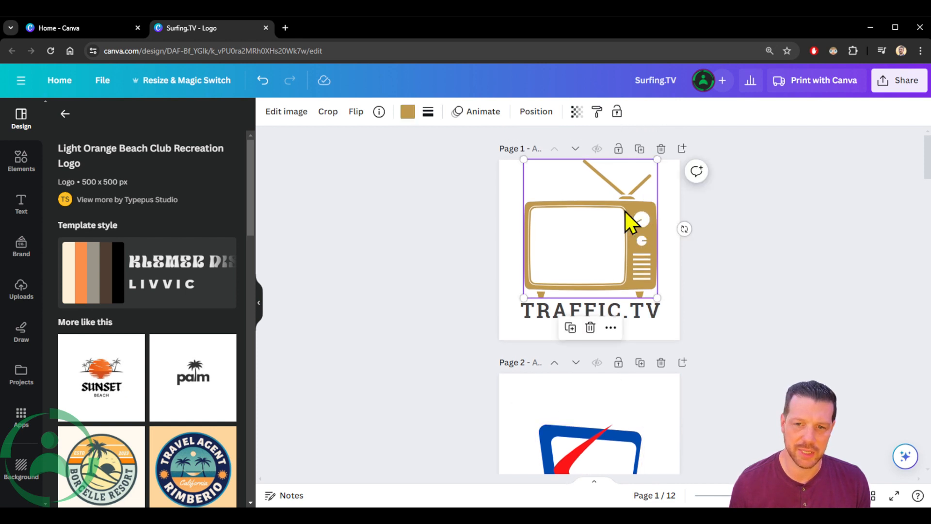
left_click(408, 112)
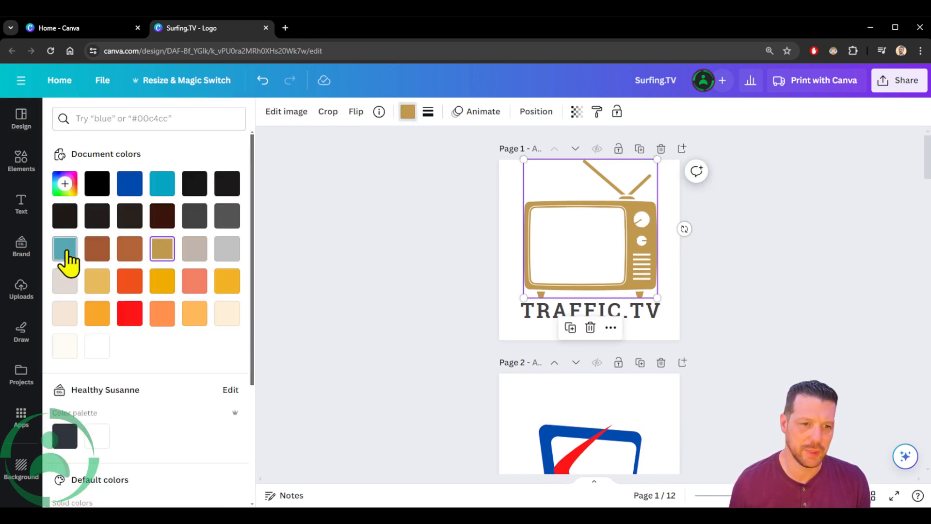
left_click(64, 185)
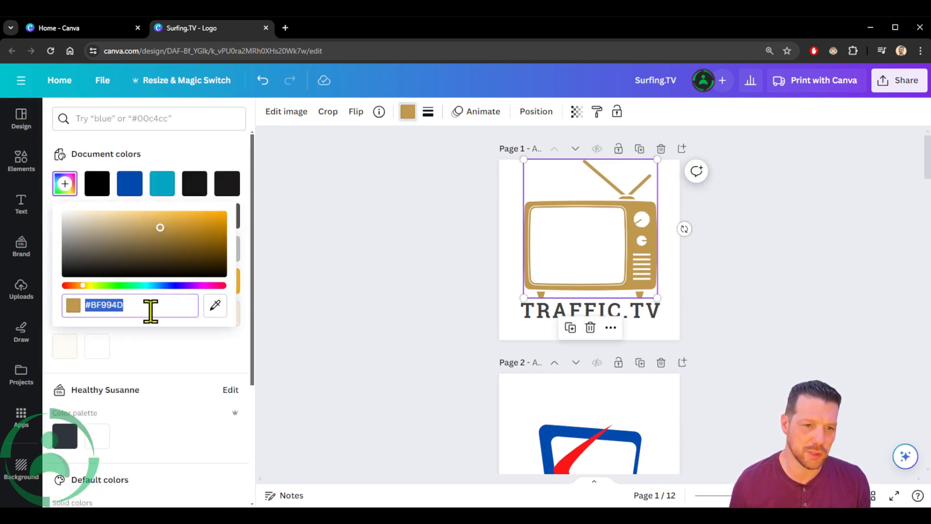
key("ctrl+v")
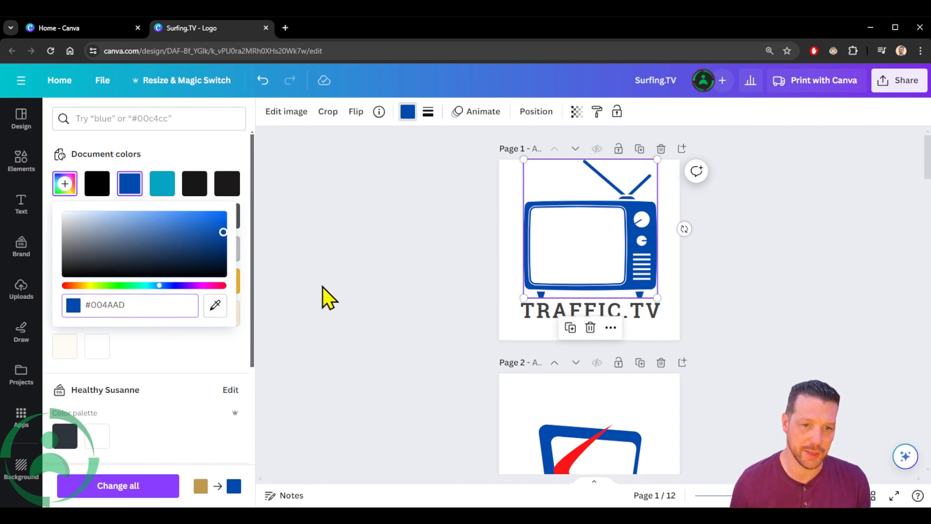
left_click(346, 176)
- Try the turquoise document color on the retro TV graphic on page 1
scroll(436, 234, "down", 5)
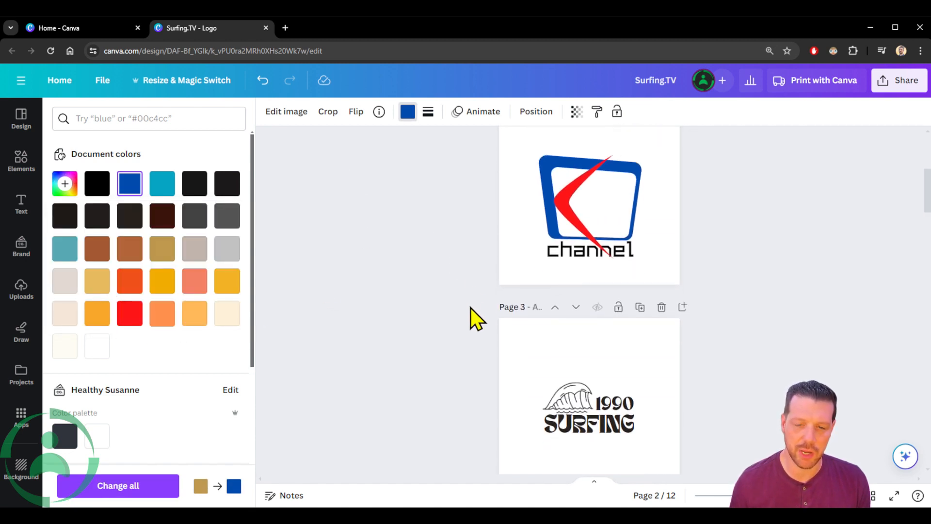
scroll(471, 291, "up", 5)
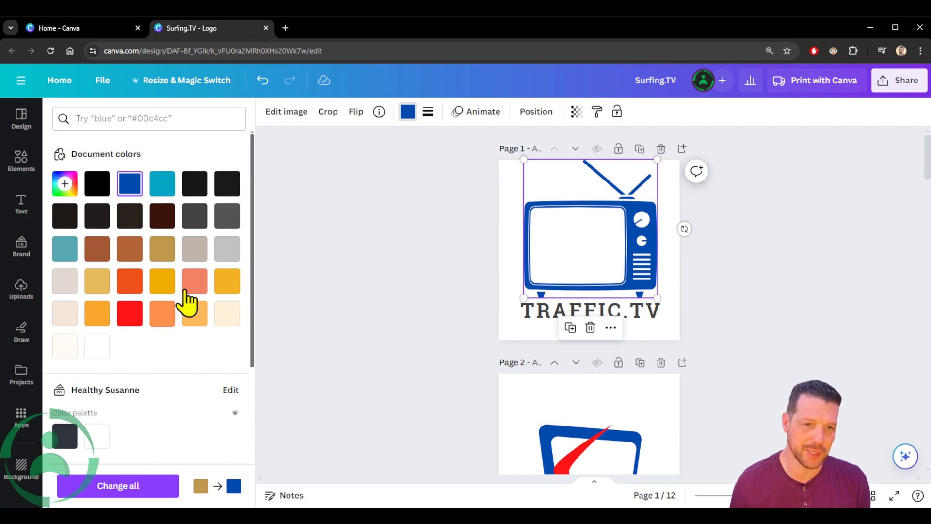
left_click(163, 194)
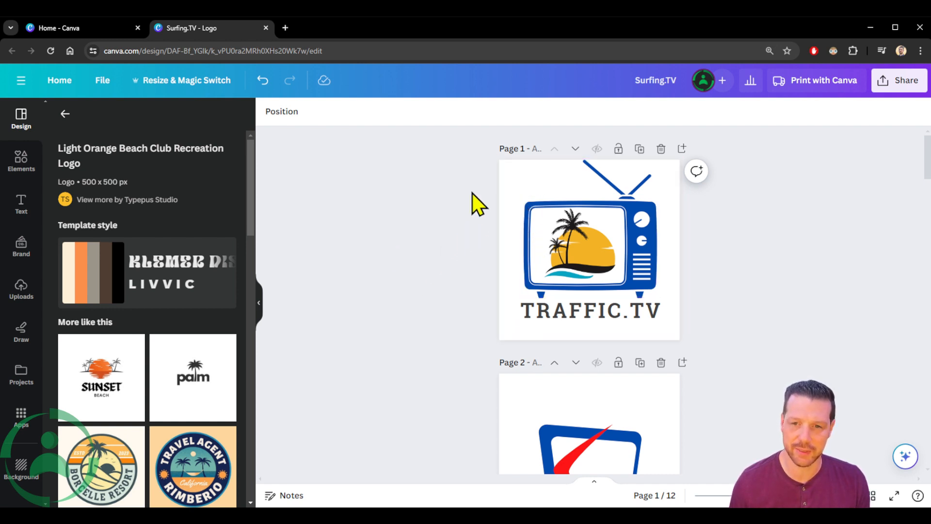
scroll(479, 203, "down", 1)
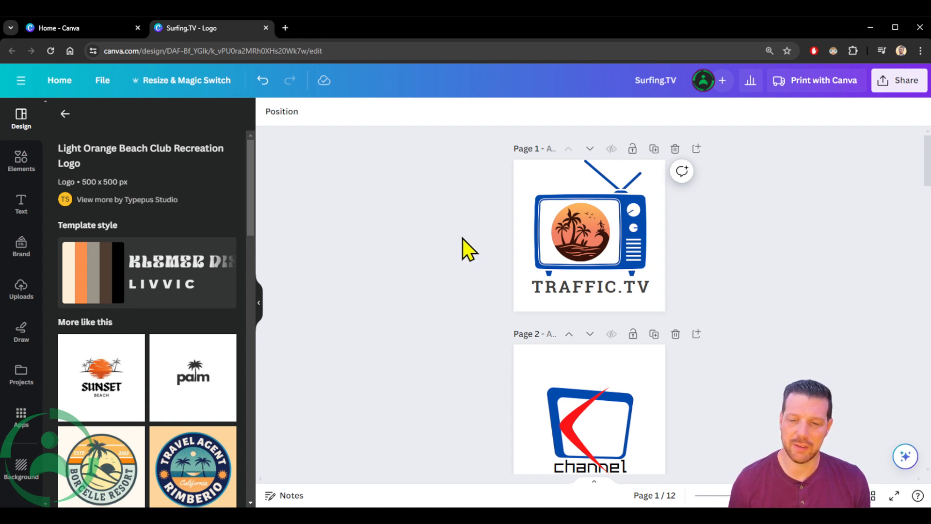
scroll(468, 249, "down", 5)
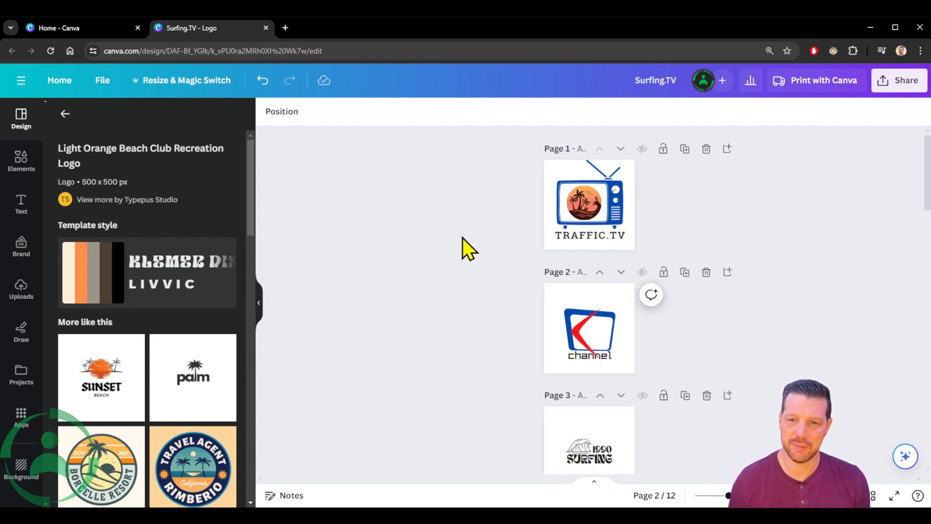
scroll(471, 211, "up", 5)
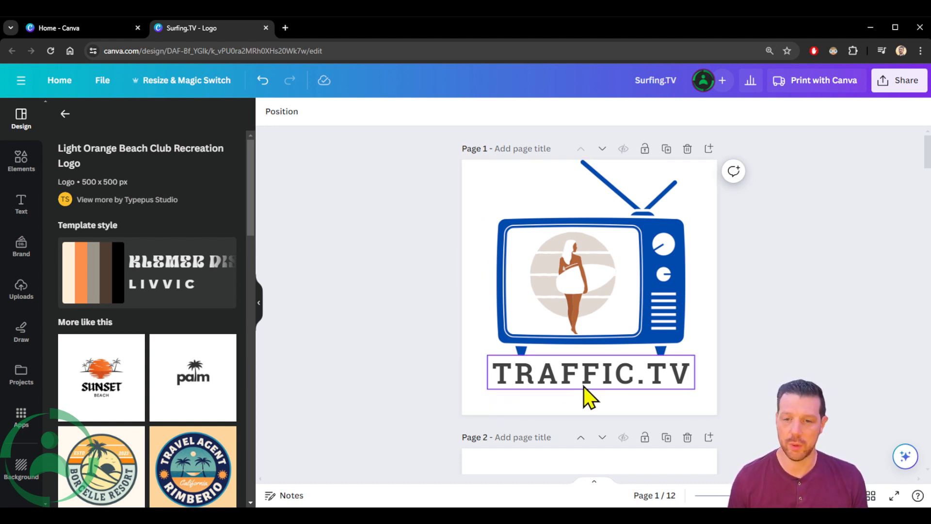
scroll(777, 204, "down", 4)
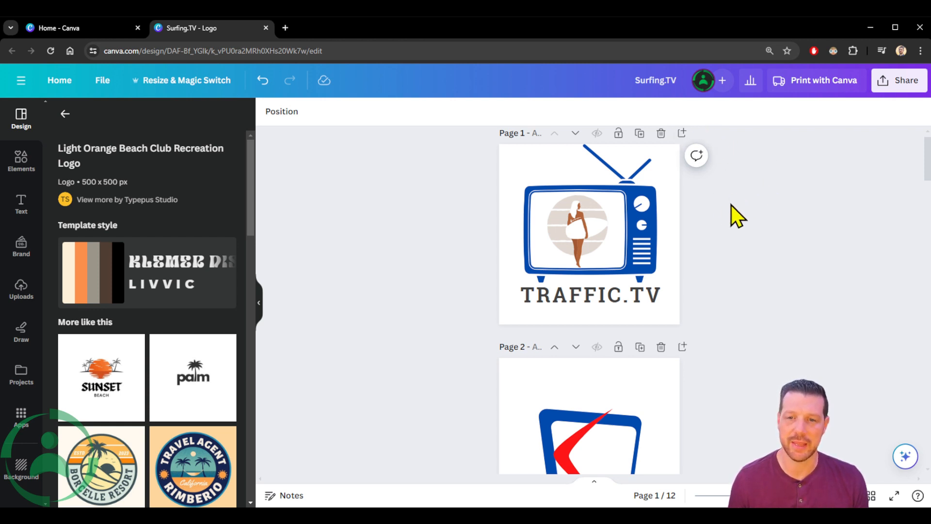
- Move the "TRAFFIC.TV" text on page 1 down to leave a gap beneath the TV's feet, keeping it centered
left_click(589, 297)
left_click_drag(588, 295, 593, 291)
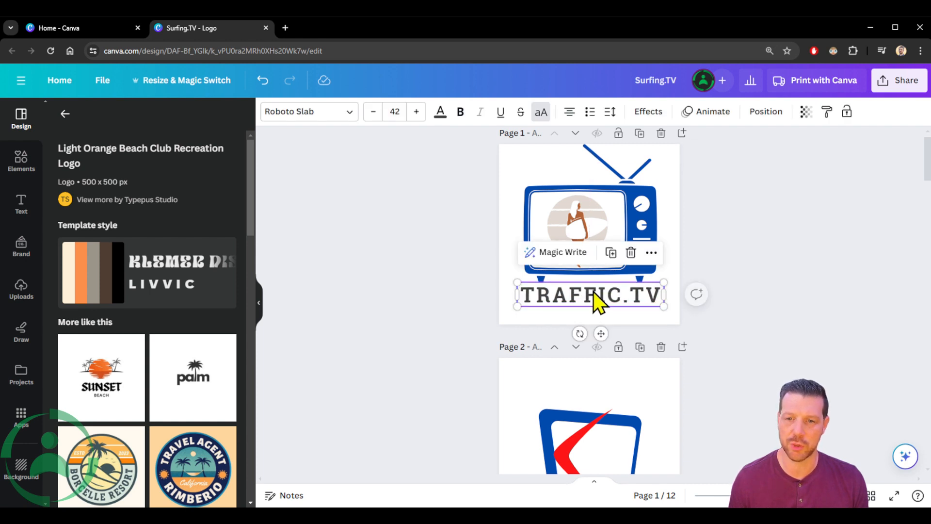
scroll(734, 250, "up", 4)
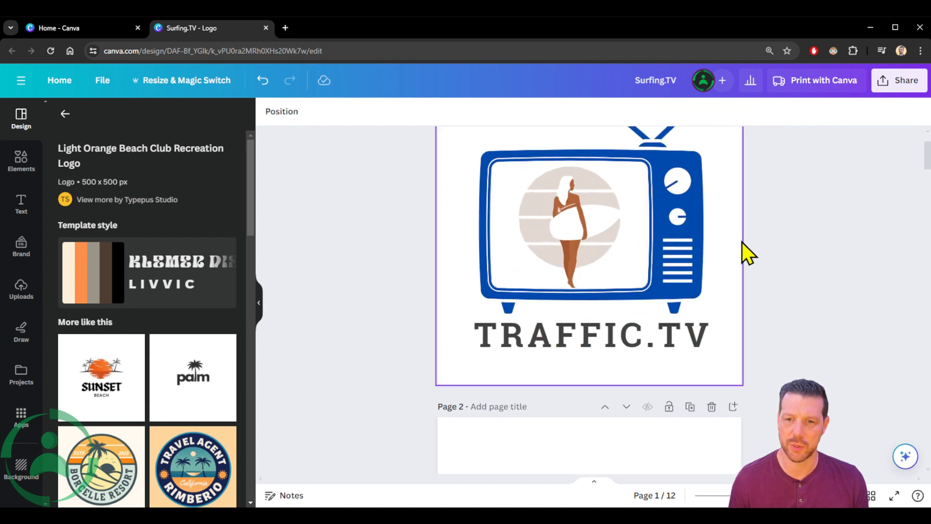
scroll(807, 220, "up", 1)
left_click(592, 410)
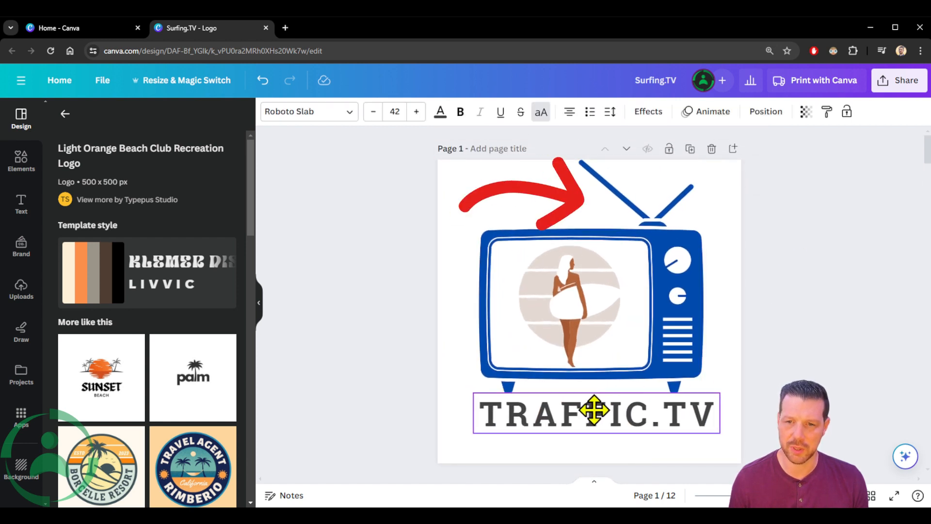
left_click_drag(590, 409, 590, 420)
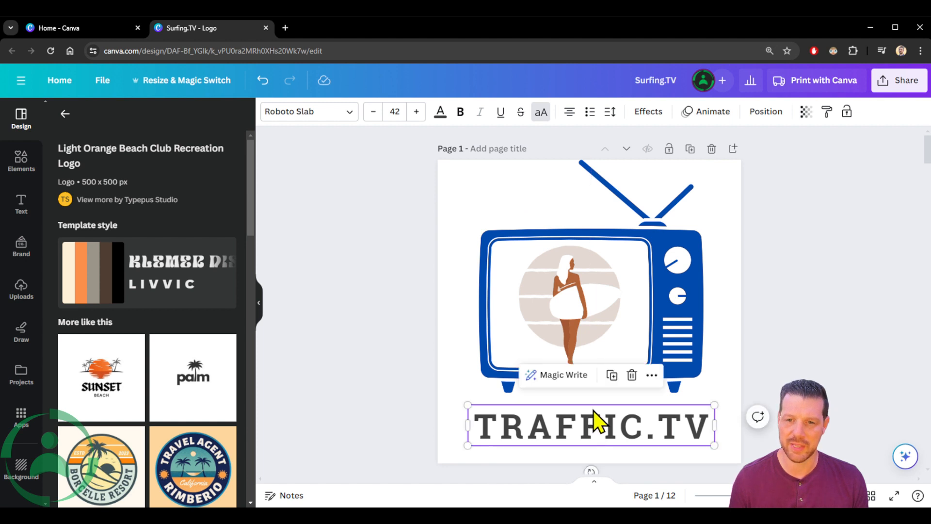
left_click(846, 245)
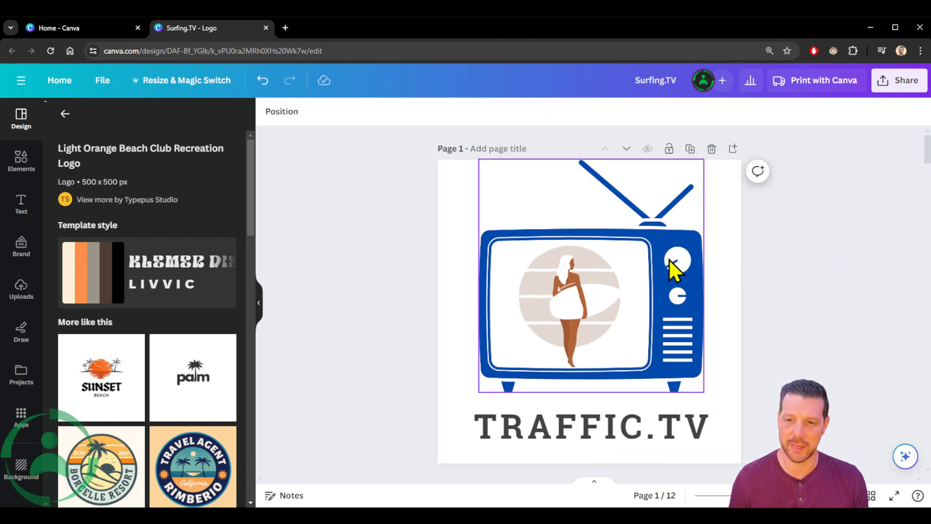
- Enlarge the TV to about the width of the "TRAFFIC.TV" text and enlarge the surfer graphic to fill its screen
left_click(681, 265)
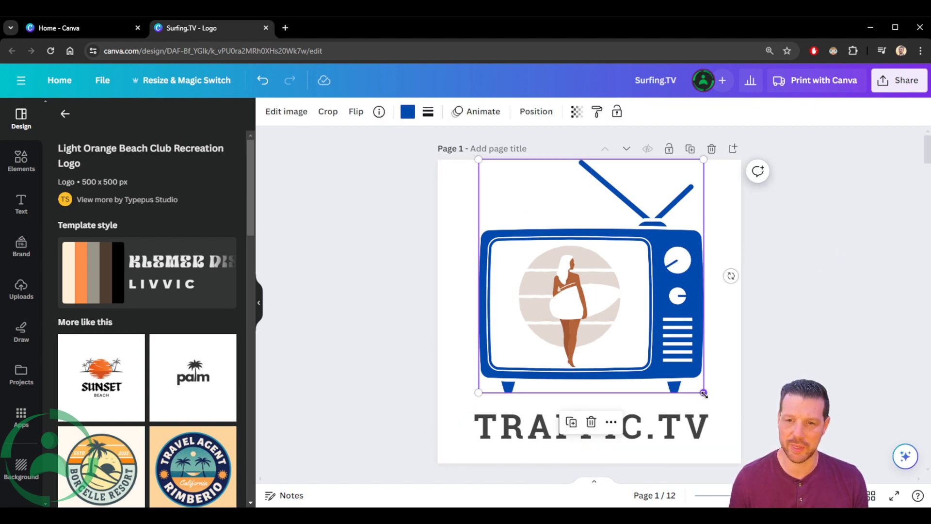
left_click_drag(703, 394, 714, 405)
left_click_drag(640, 292, 652, 272)
left_click(558, 289)
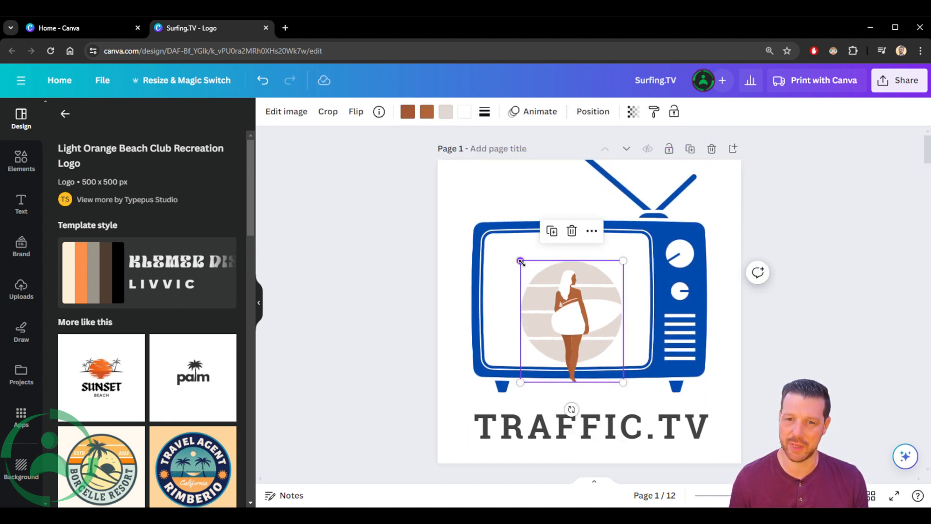
left_click_drag(521, 262, 499, 237)
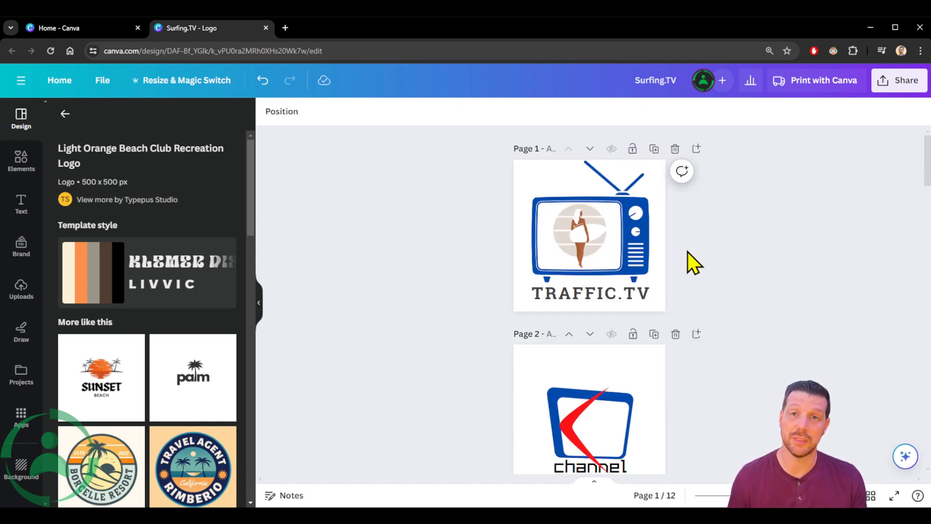
- Delete all the template pages below page 1, keeping only the page with the finished TV logo
left_click(676, 335)
left_click(675, 335)
left_click(675, 334)
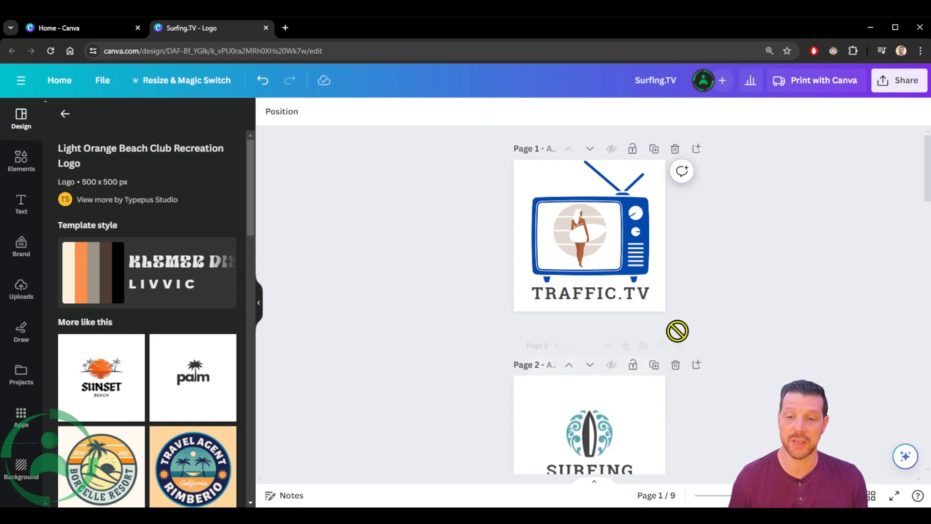
left_click(675, 334)
left_click(675, 335)
left_click(675, 334)
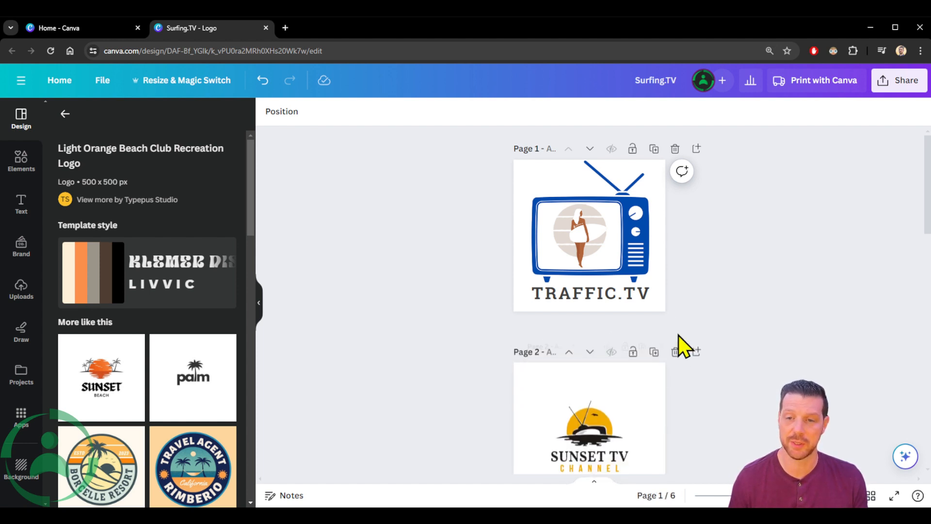
left_click(676, 334)
left_click(676, 334)
left_click(675, 334)
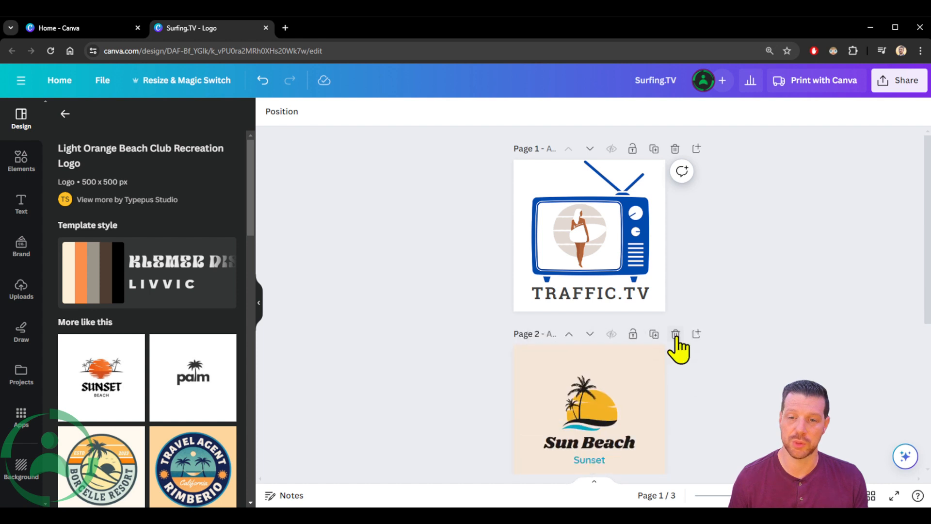
left_click(675, 334)
left_click(675, 335)
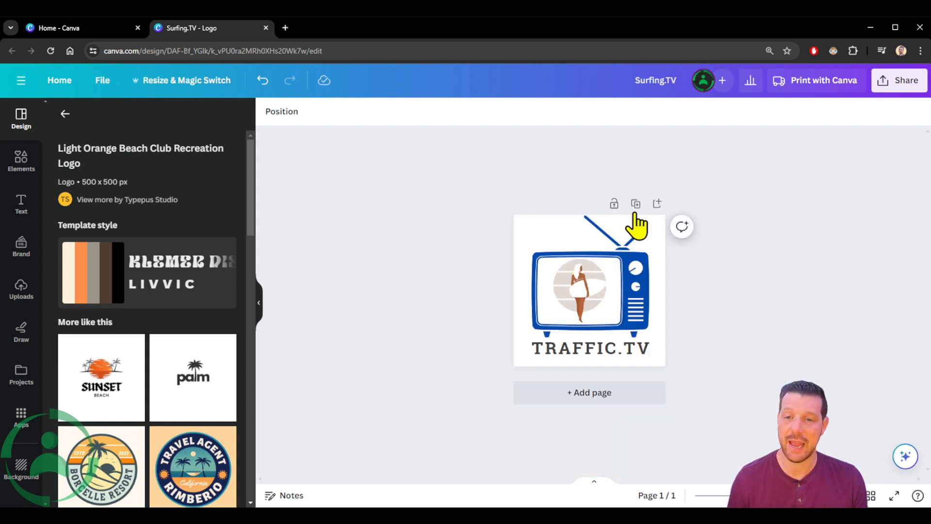
- Duplicate the logo page and set the copy's background color to black
left_click(636, 204)
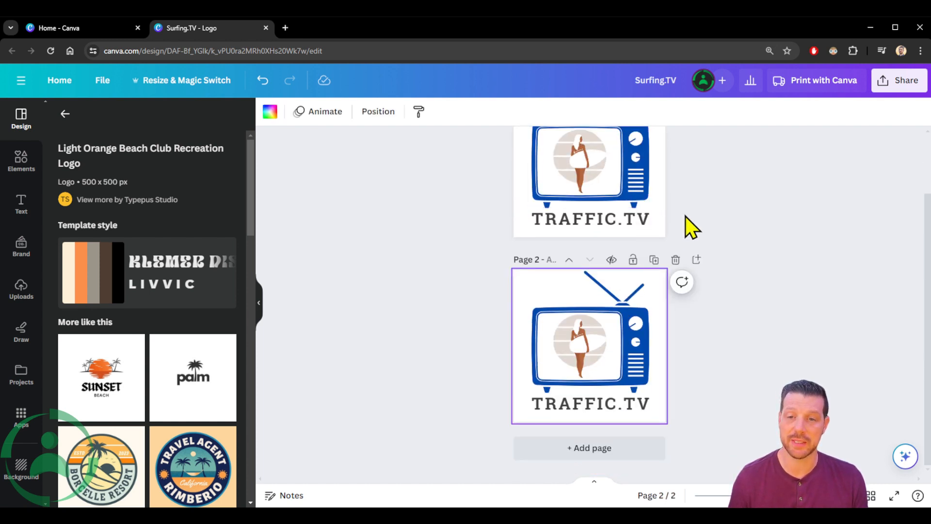
scroll(726, 196, "up", 1)
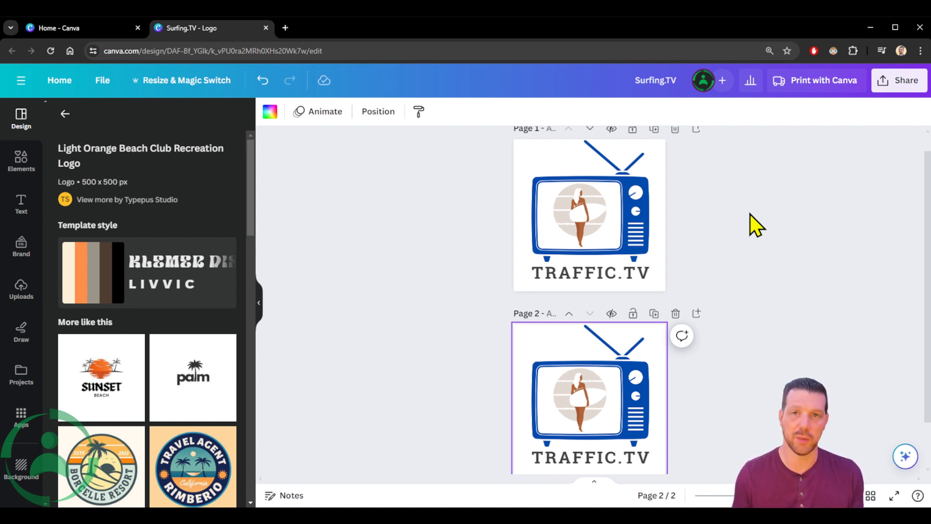
scroll(753, 332, "down", 1)
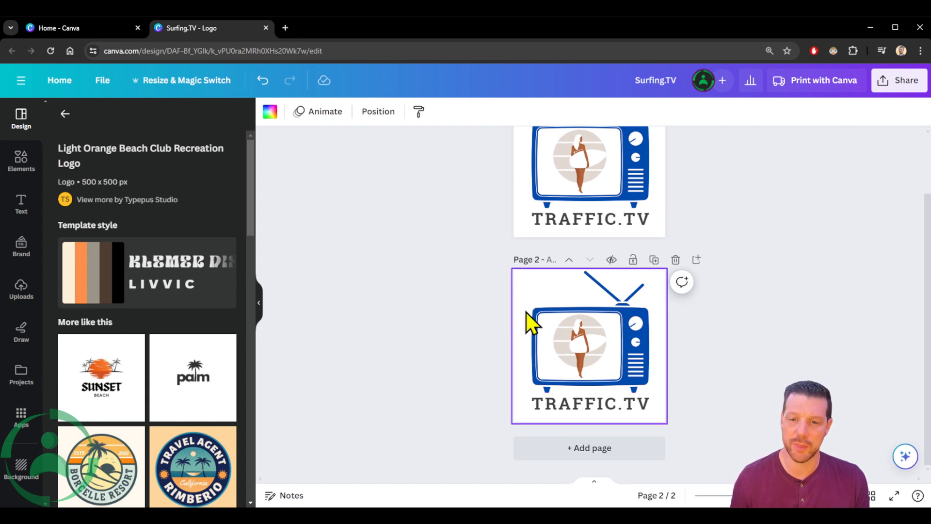
left_click(270, 112)
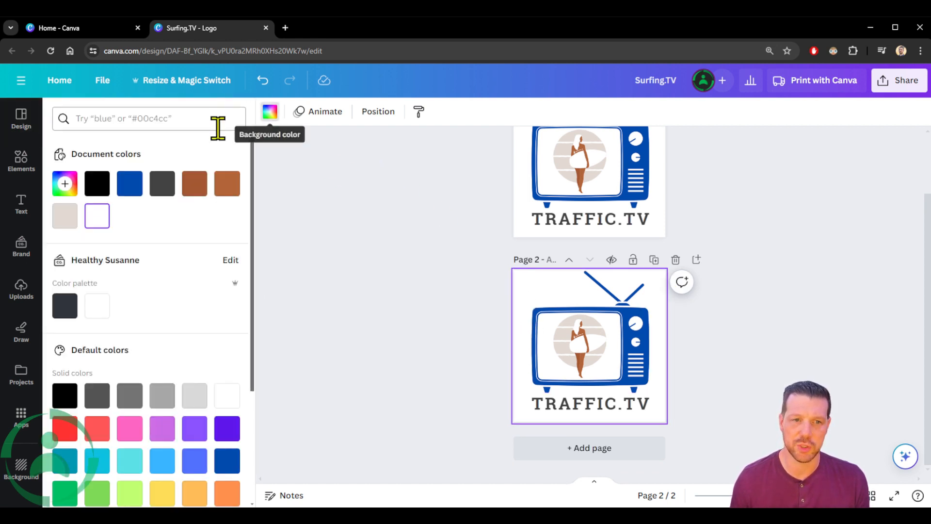
left_click(96, 183)
left_click(466, 308)
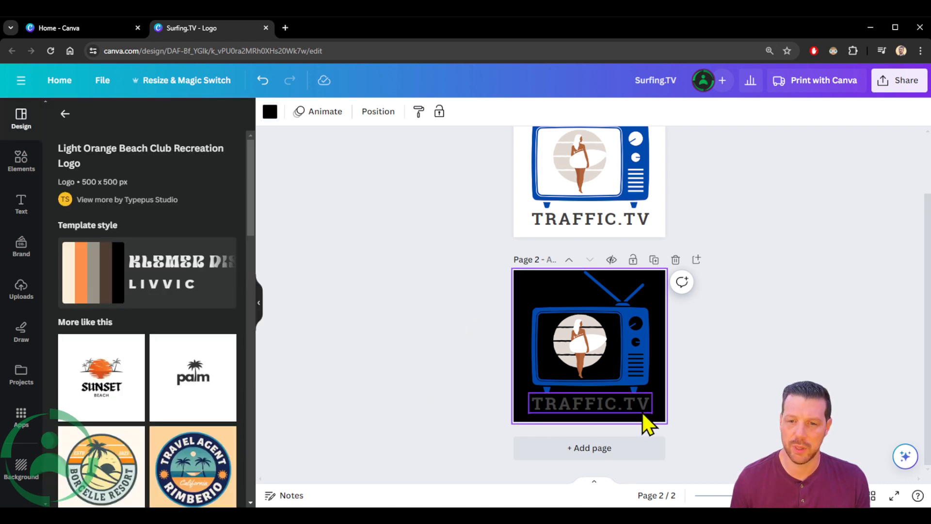
- Recolor the "TRAFFIC.TV" text on the black page 2 to white
left_click(595, 416)
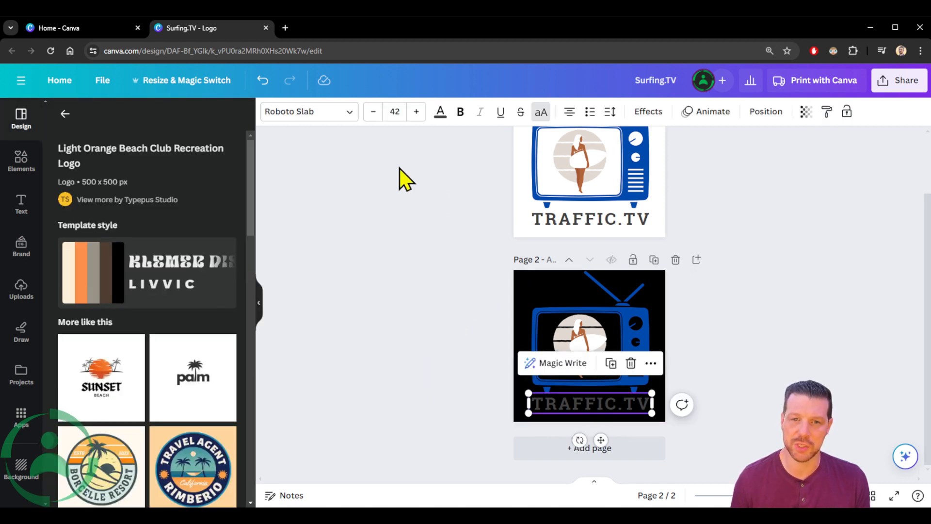
left_click(441, 112)
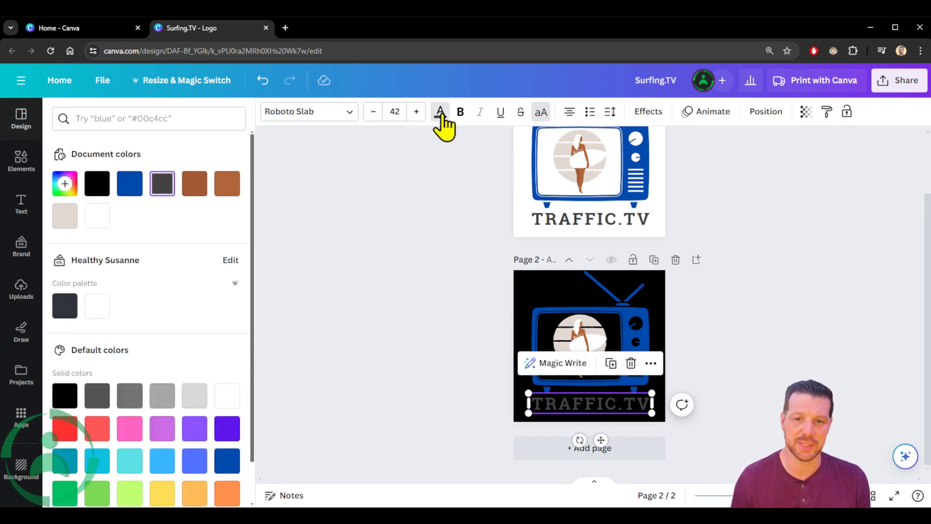
left_click(97, 305)
left_click(434, 277)
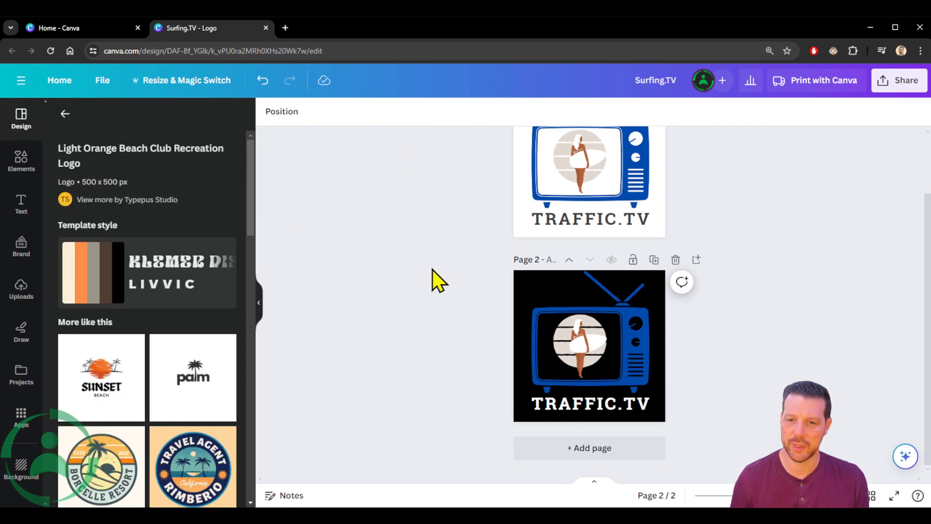
scroll(436, 271, "up", 2)
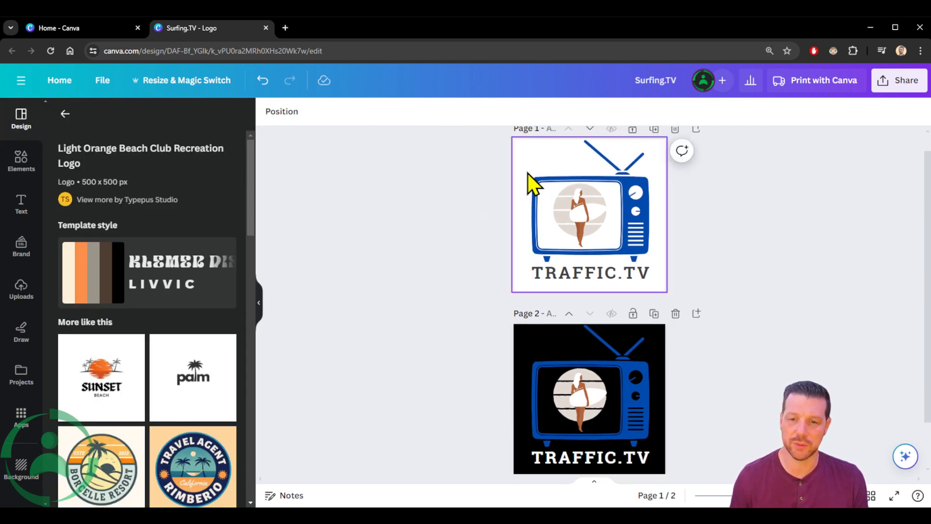
scroll(373, 257, "down", 1)
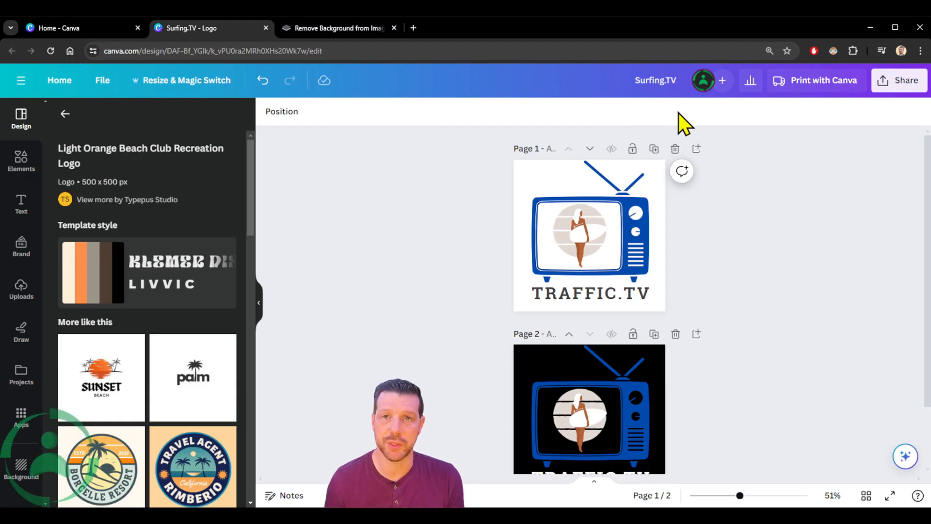
- Set up the design's download as PNG for all pages with a transparent background, after checking the available file types
left_click(905, 91)
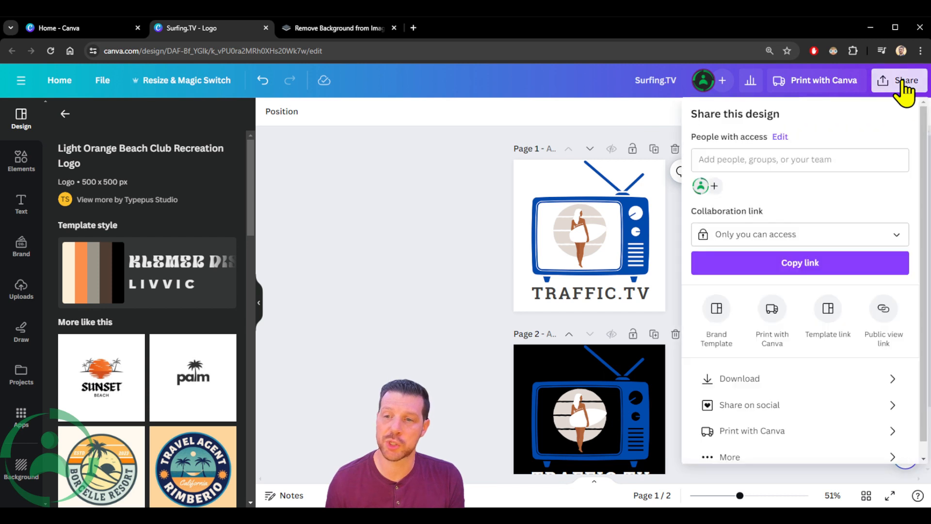
left_click(755, 382)
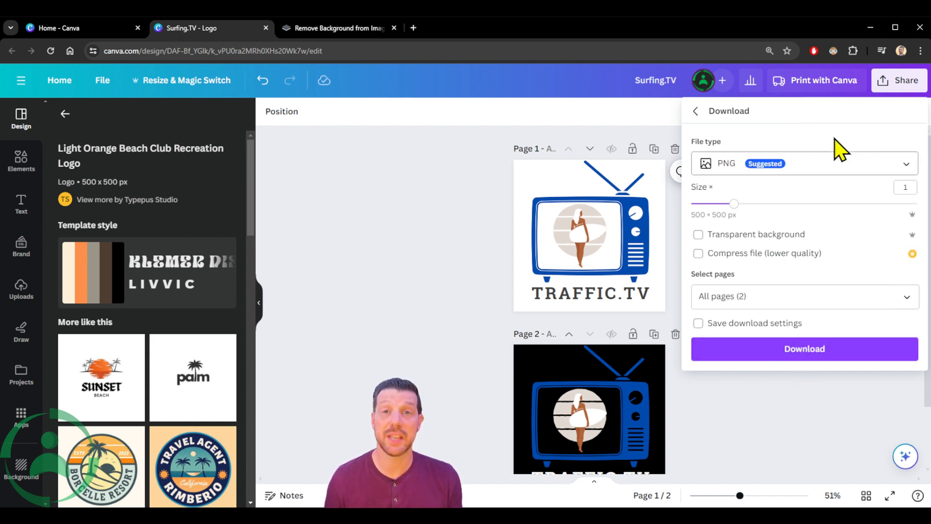
left_click(834, 170)
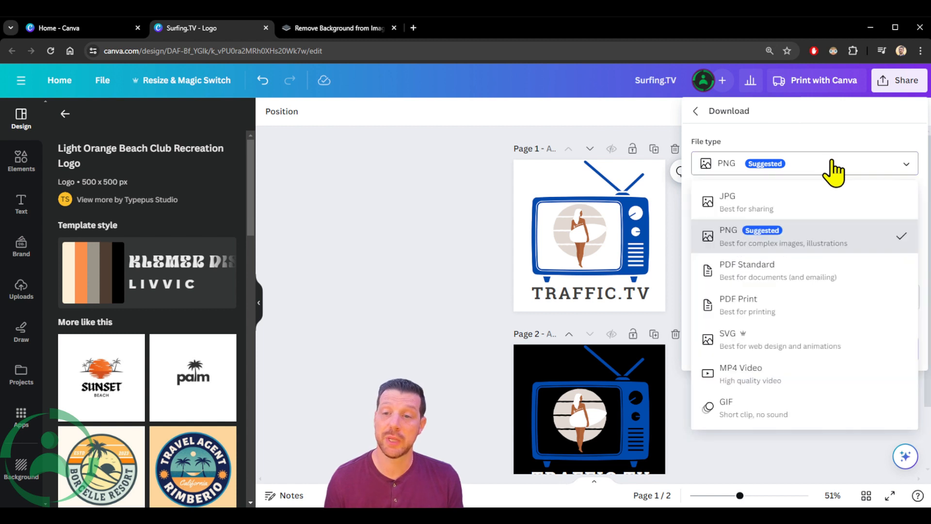
left_click(781, 343)
left_click(781, 343)
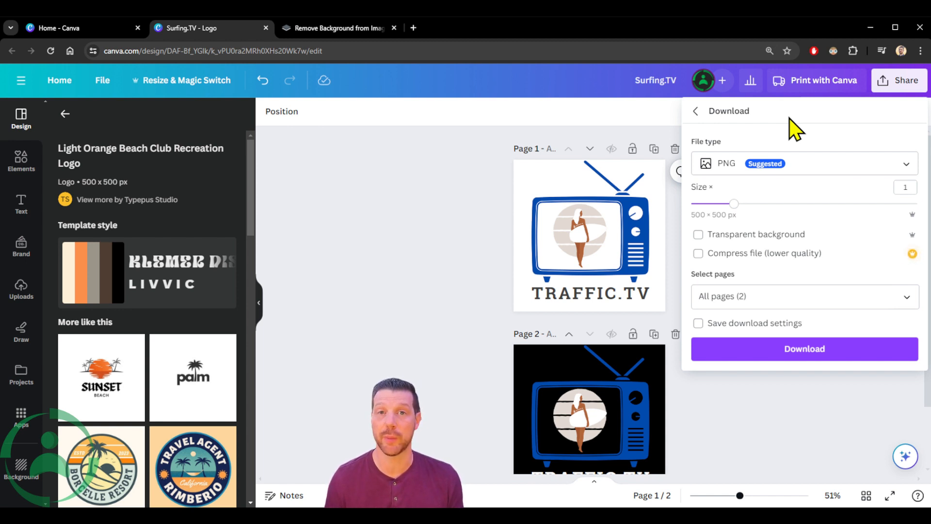
left_click(698, 234)
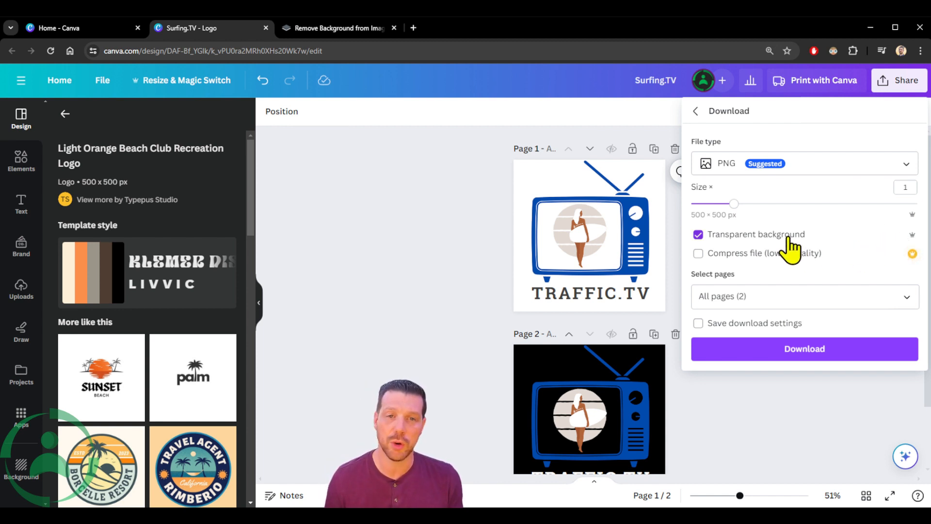
- Switch to the already open remove.bg website for removing image backgrounds
left_click(354, 27)
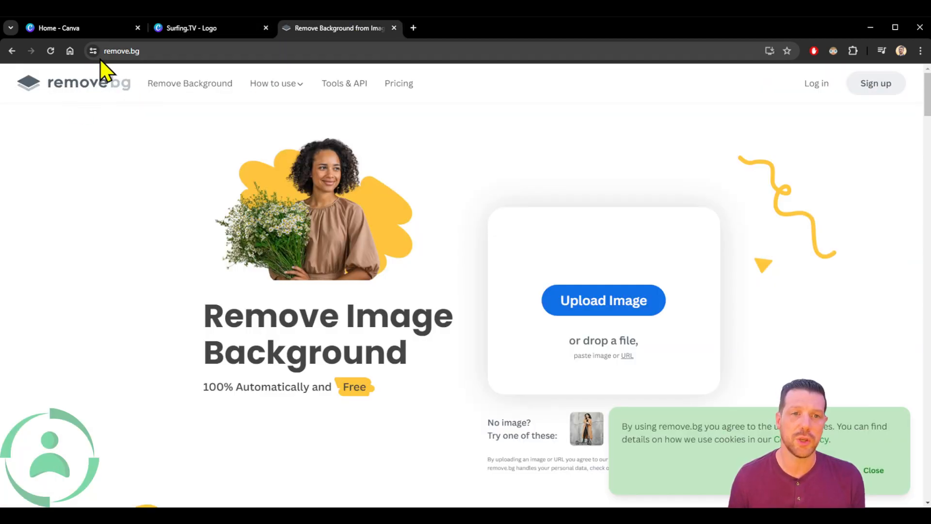